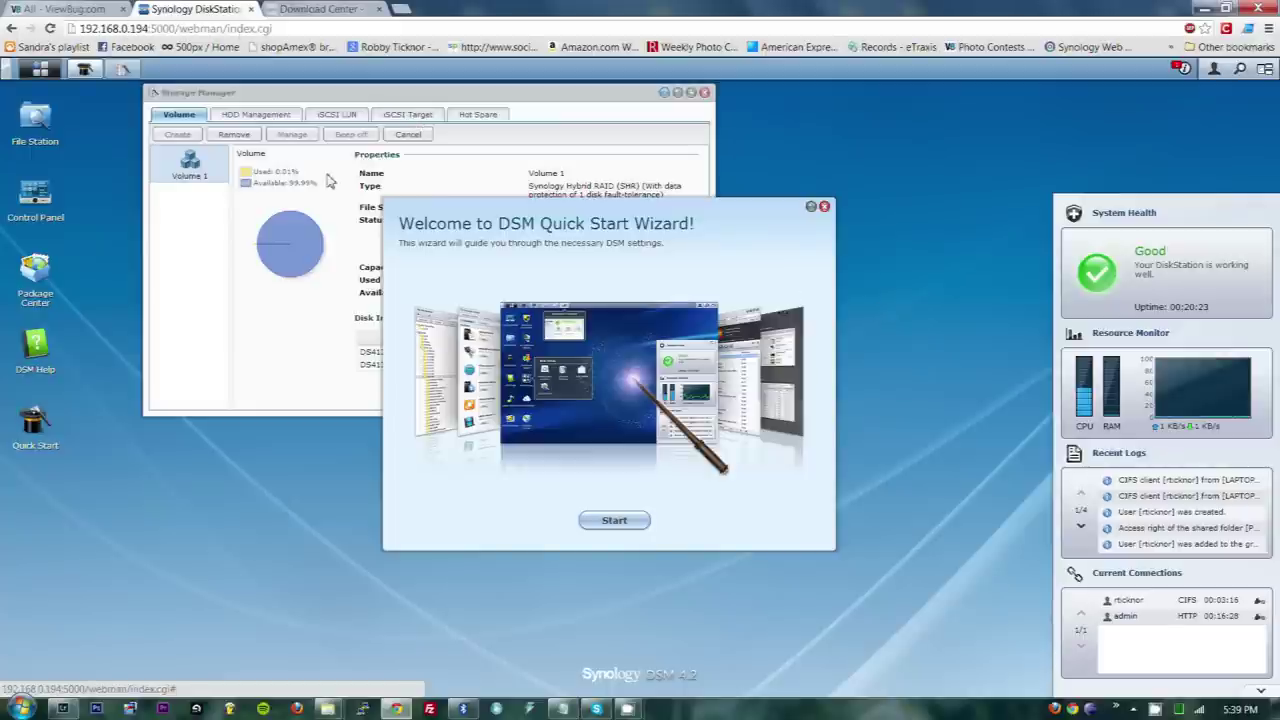
- Close the Quick Start Wizard and confirm leaving it, revealing Volume 1's scrubbing status
drag(712, 214, 695, 276)
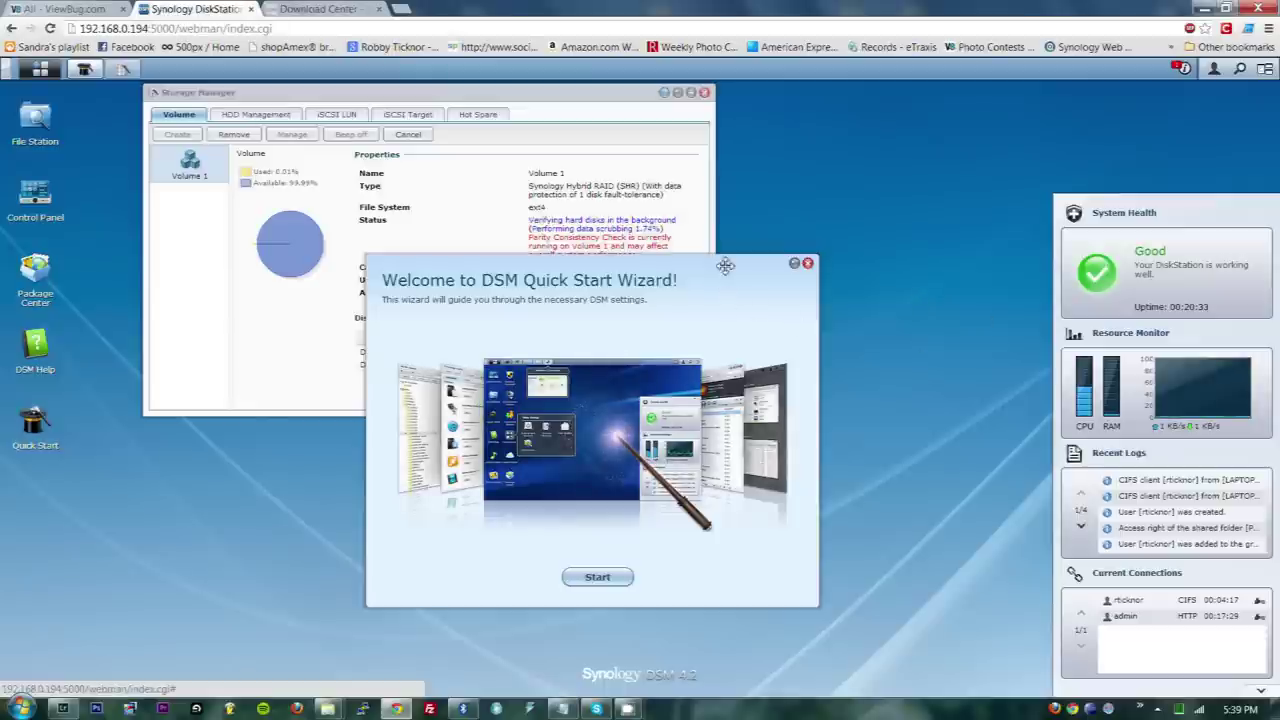
drag(741, 268, 913, 209)
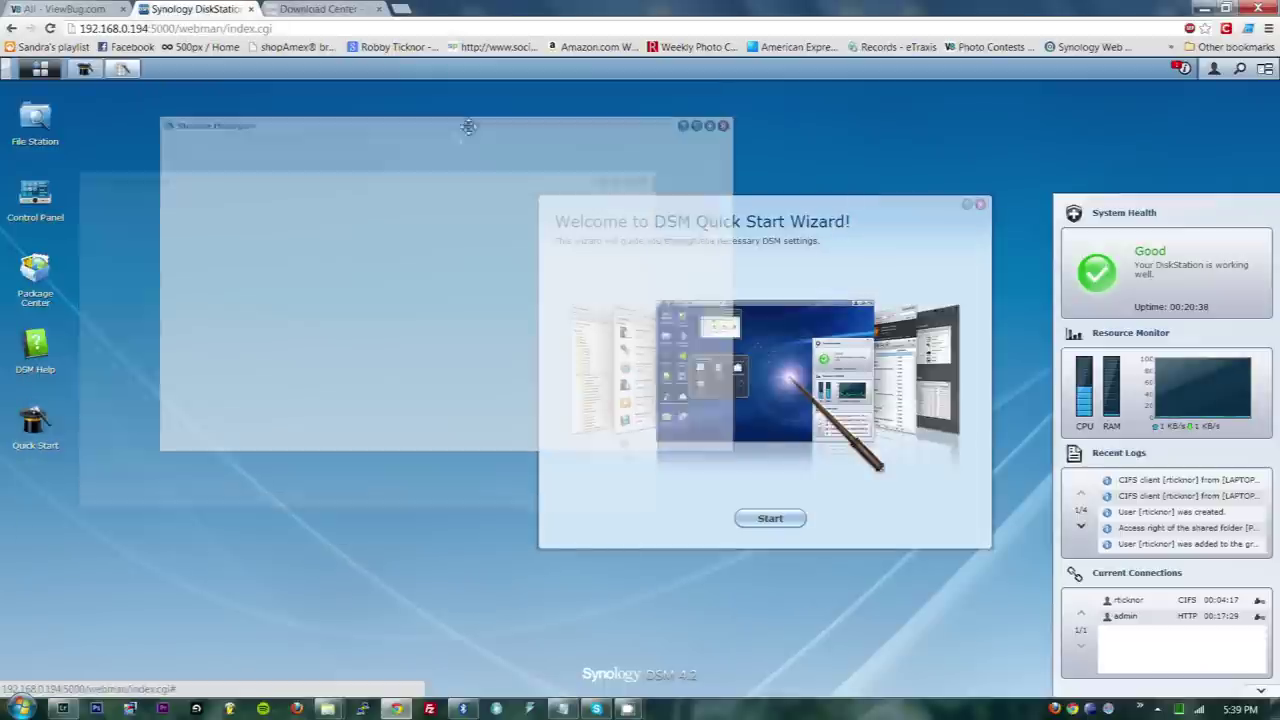
drag(300, 92, 287, 113)
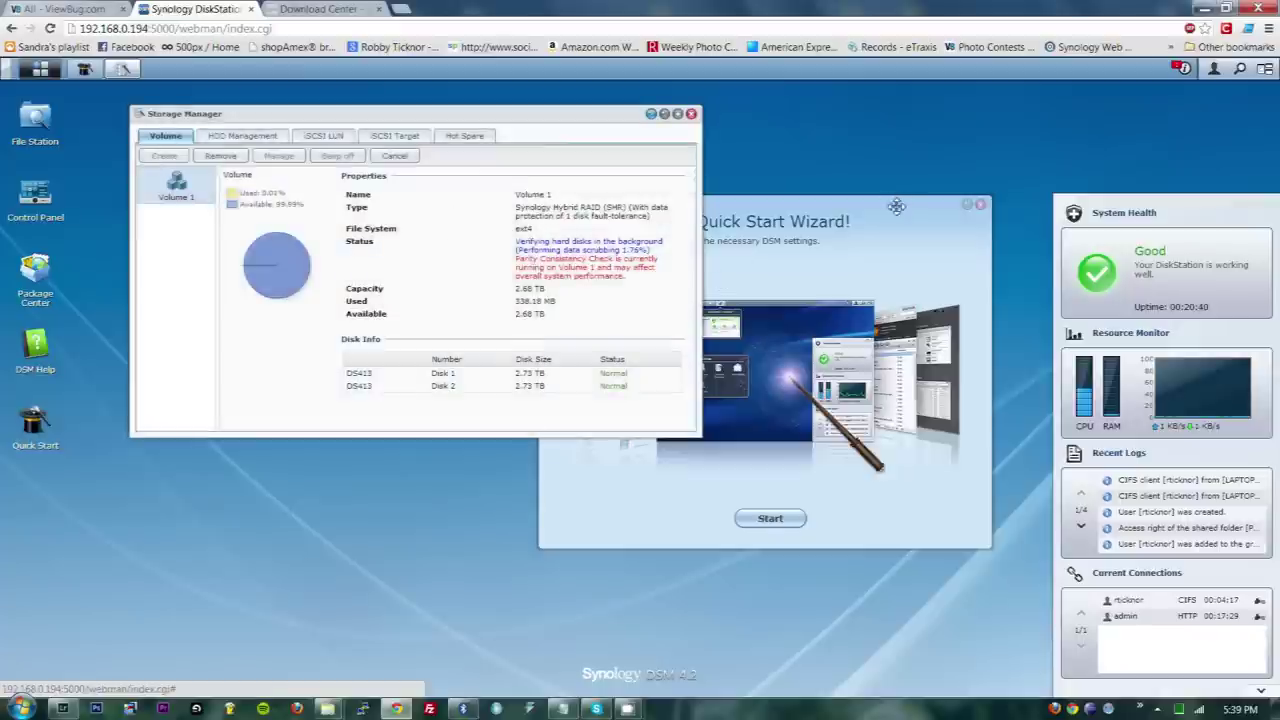
drag(895, 203, 793, 233)
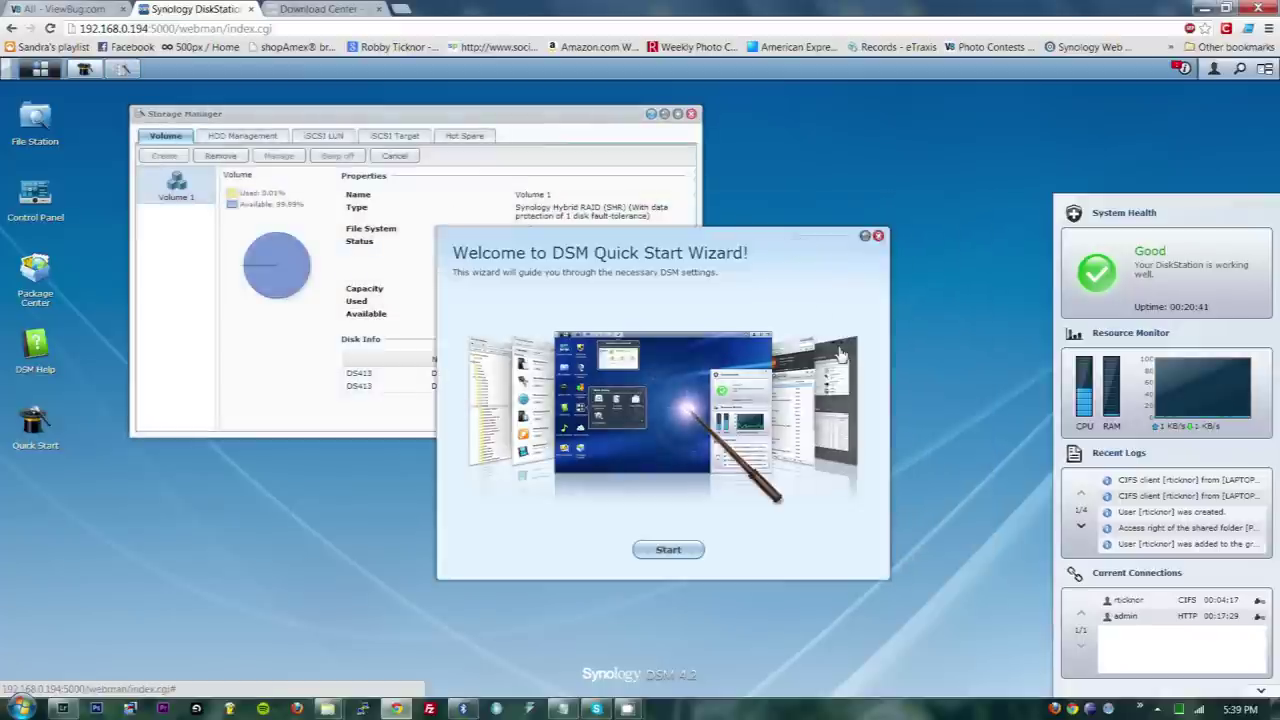
click(879, 237)
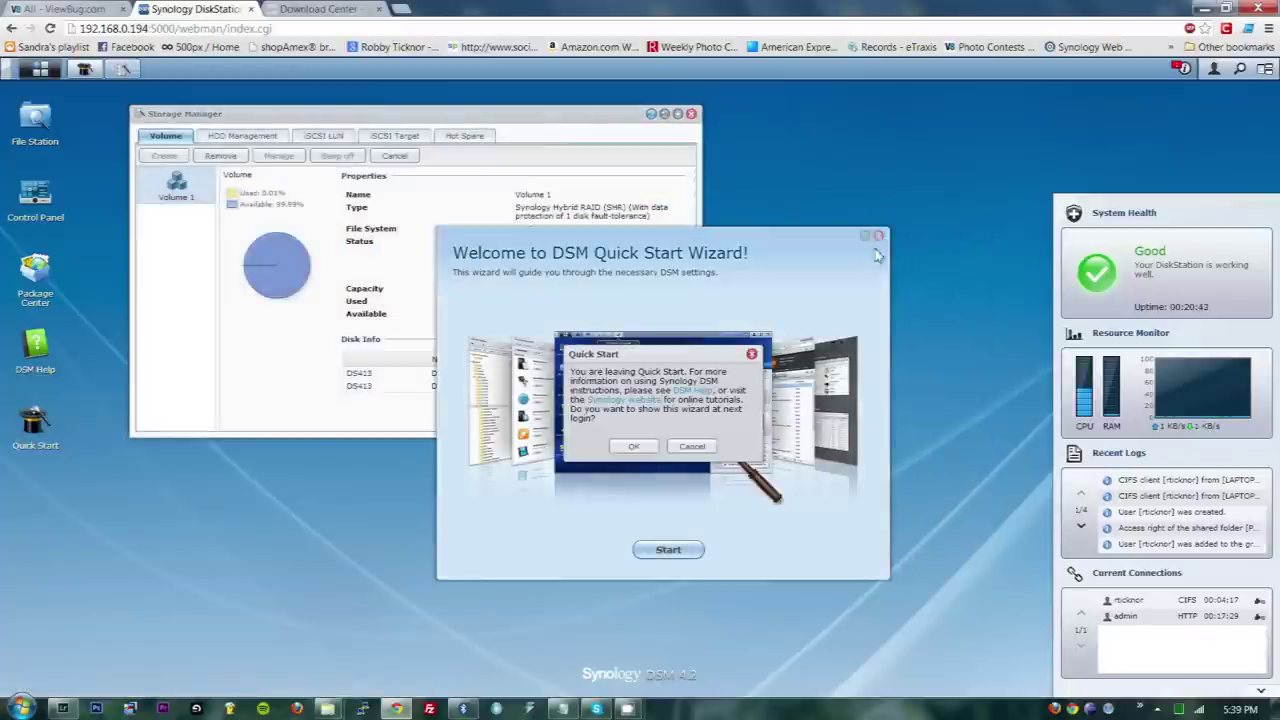
click(633, 446)
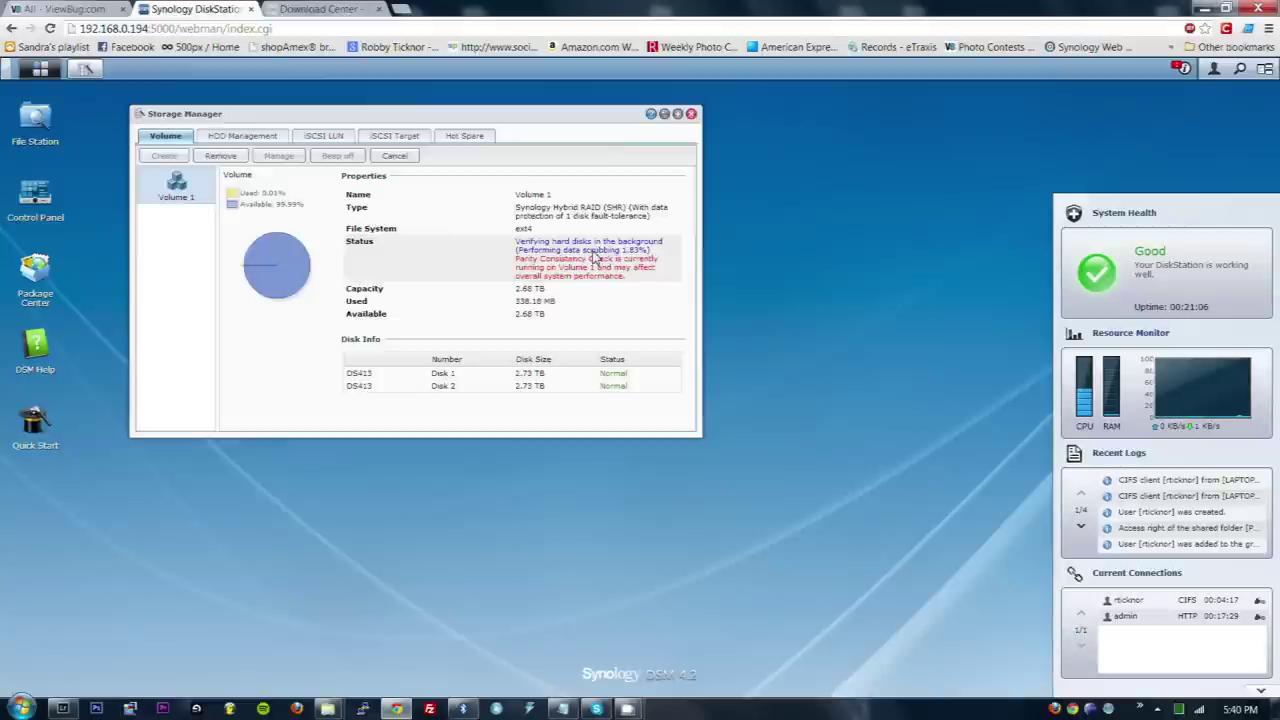
click(228, 138)
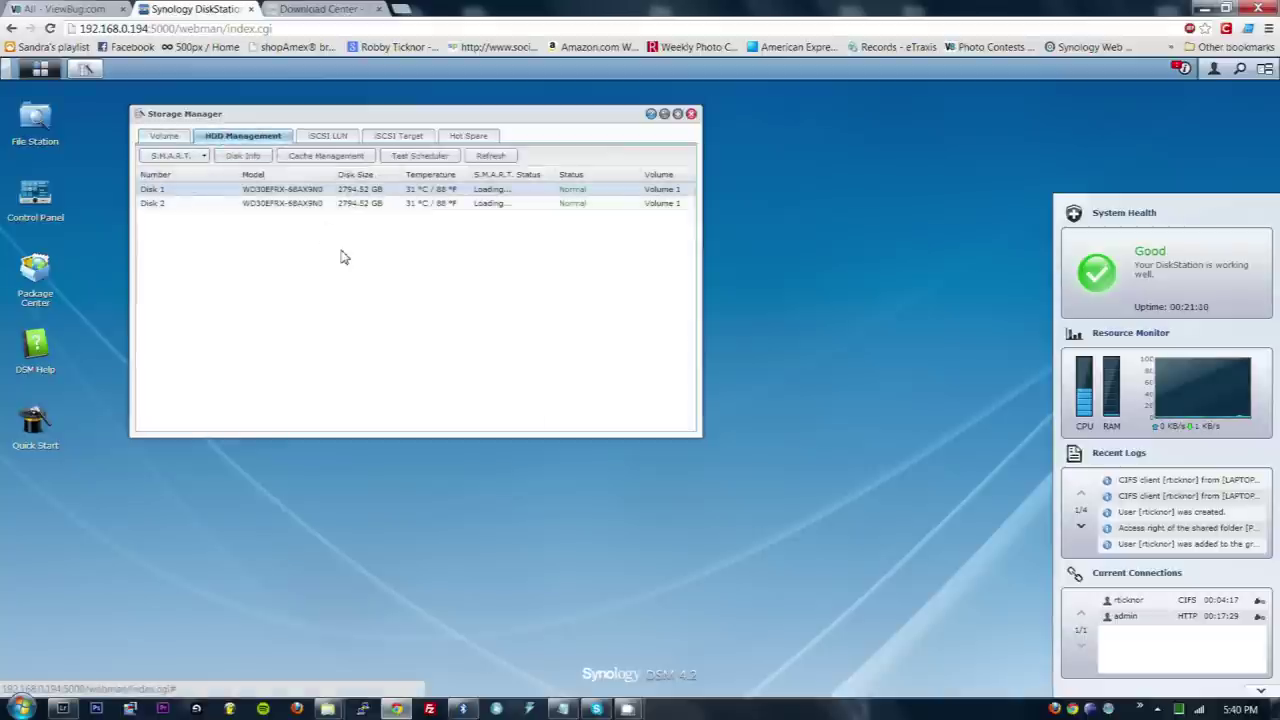
click(406, 194)
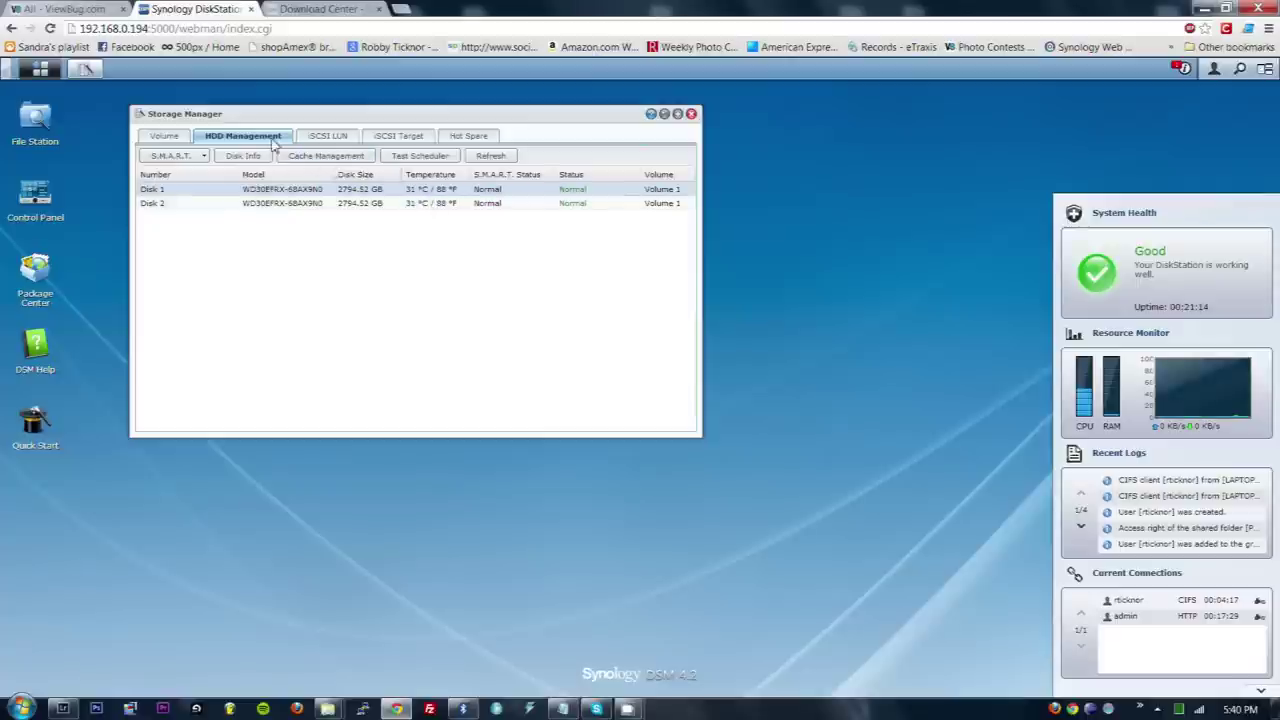
click(164, 135)
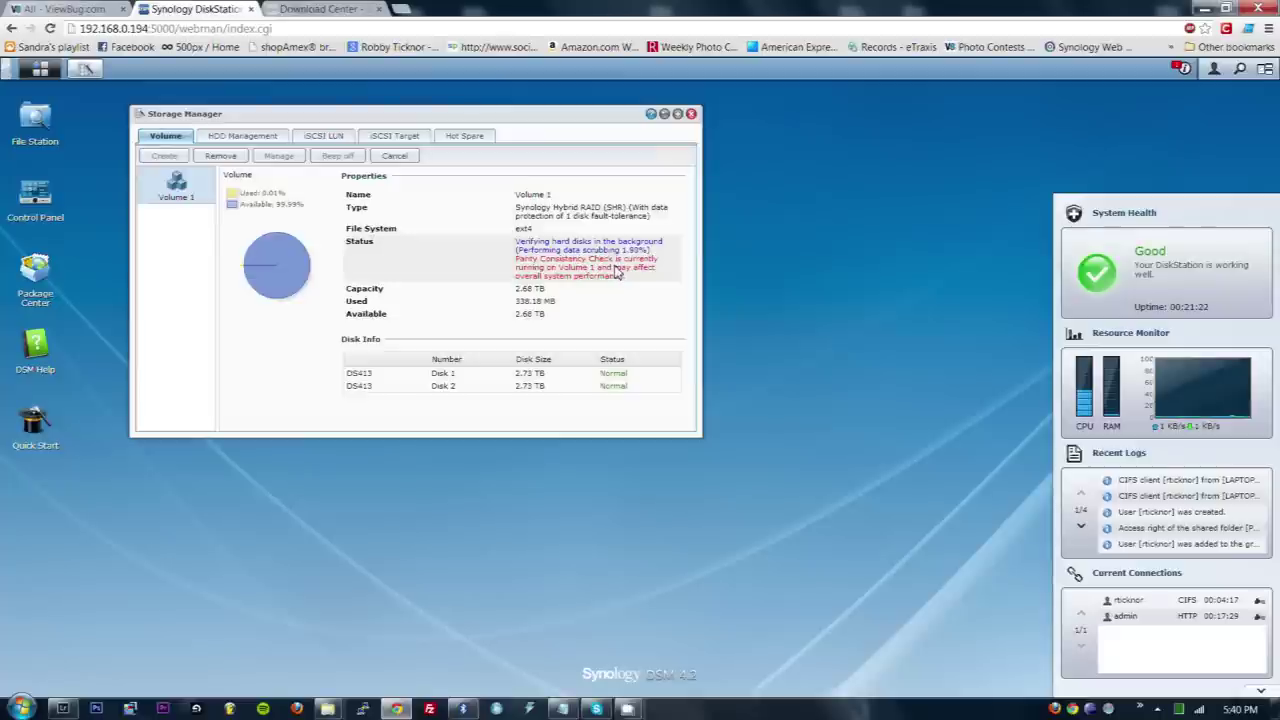
drag(477, 113, 584, 150)
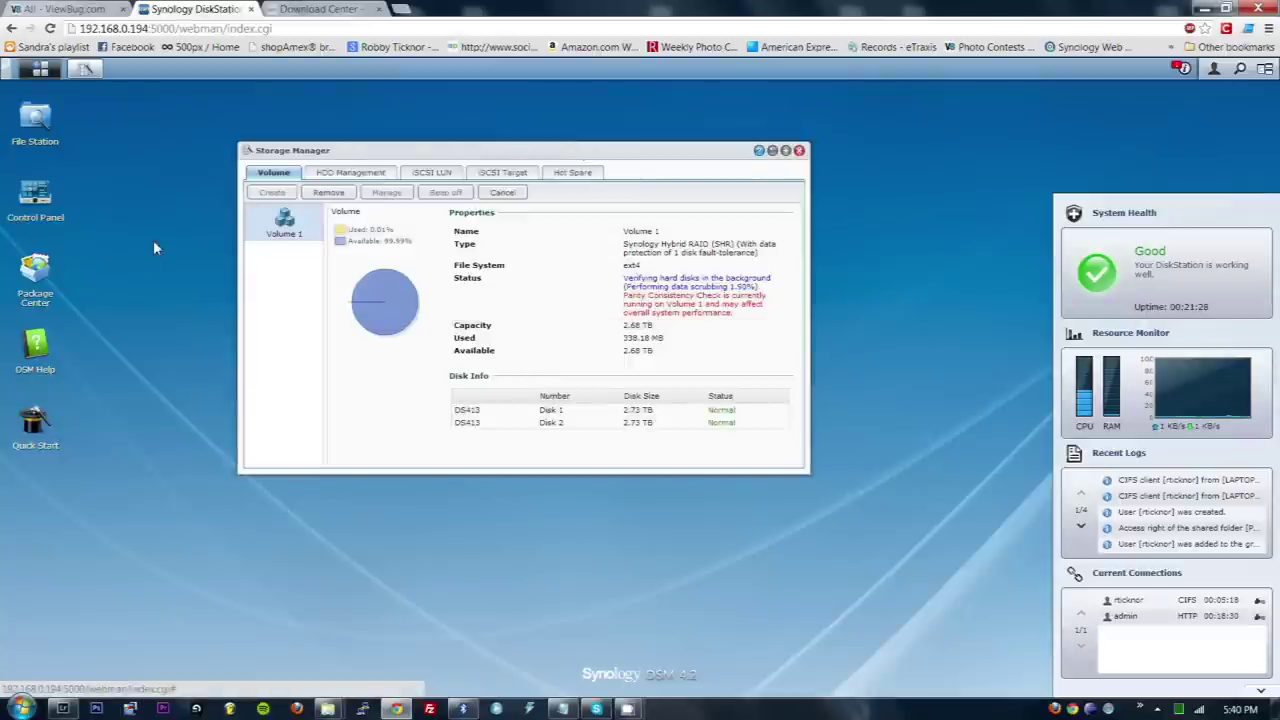
click(37, 193)
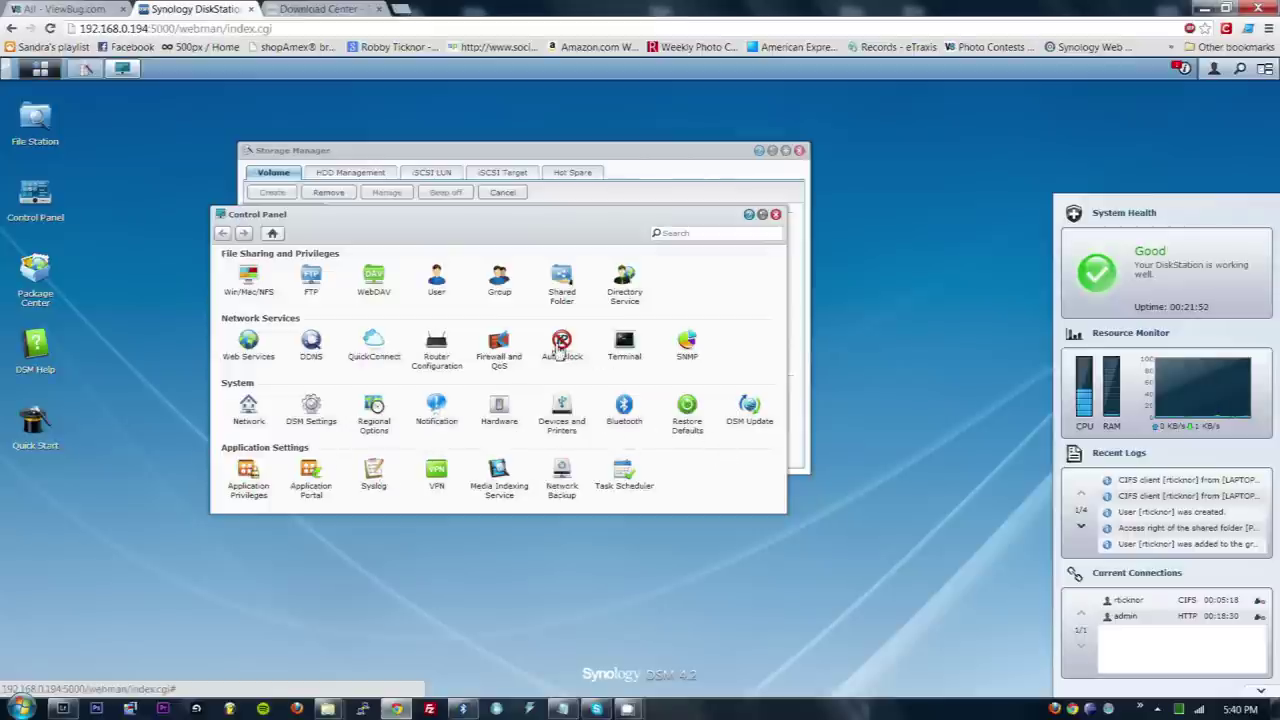
- Verify the Terminal settings have SSH service enabled, cancel, and launch PuTTY
click(623, 345)
click(250, 317)
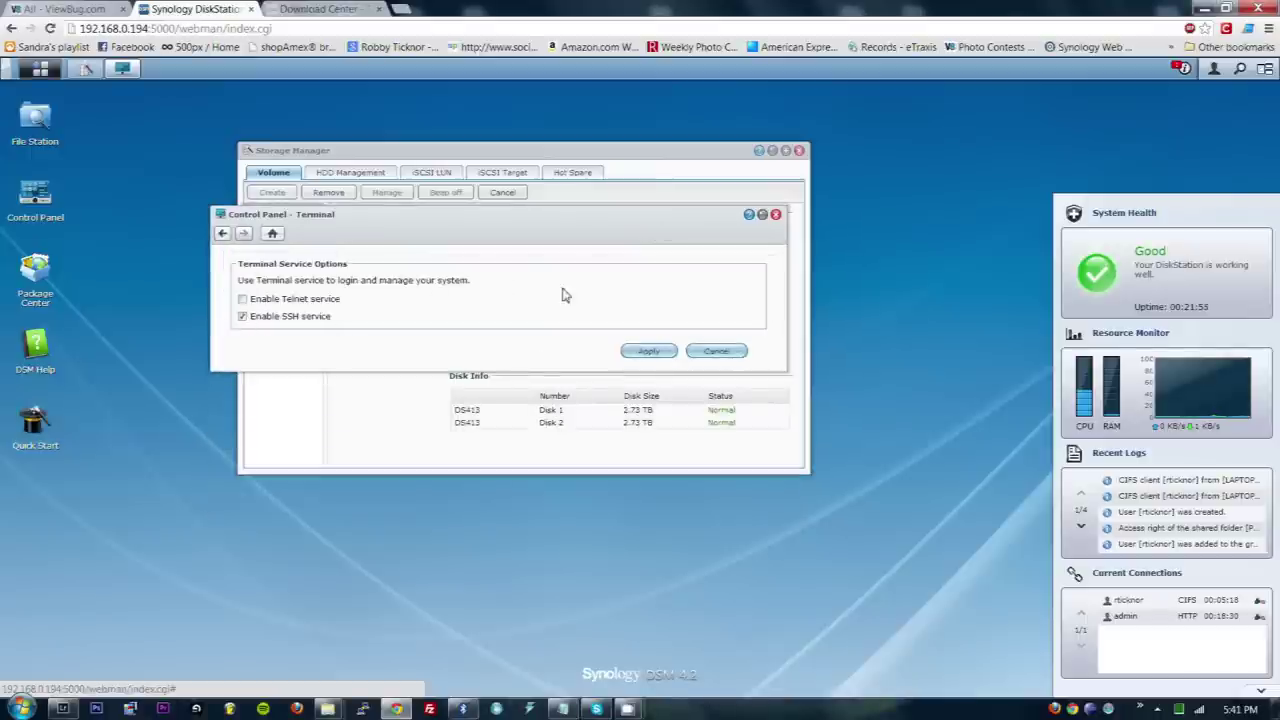
click(720, 352)
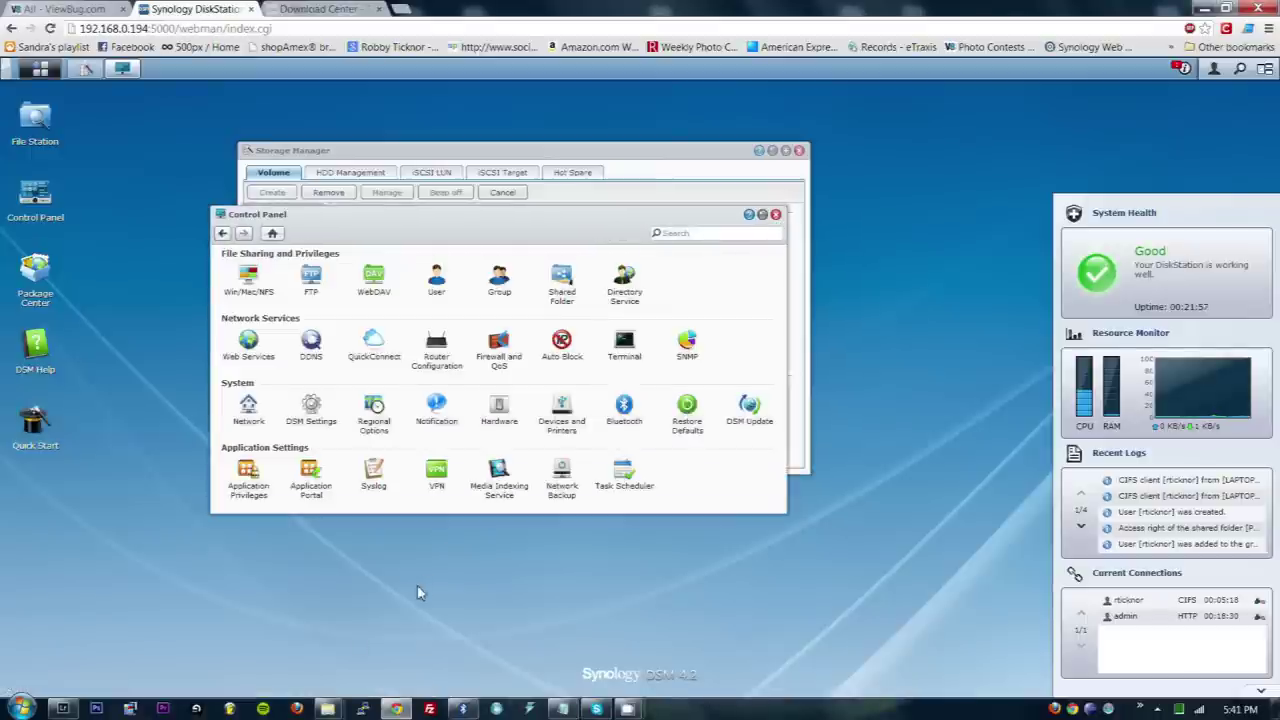
click(363, 708)
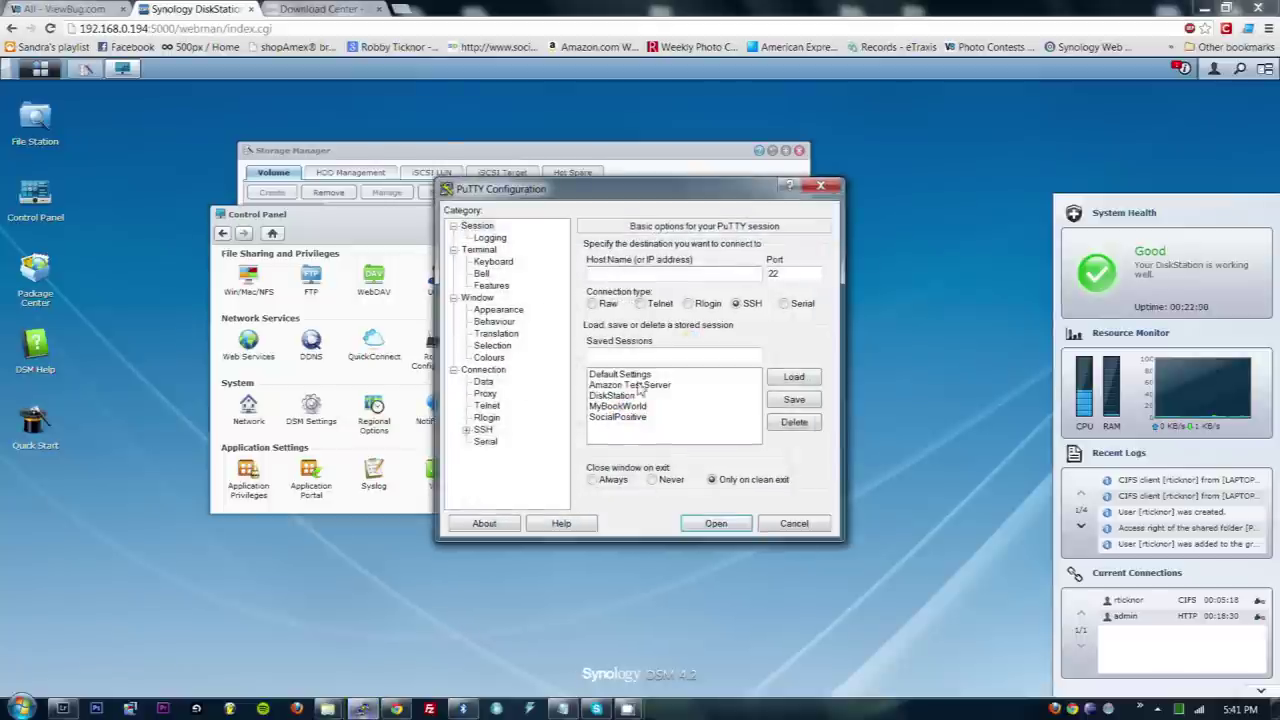
- Connect with the saved DiskStation session, log in as admin, and list root folders with ls
double_click(622, 396)
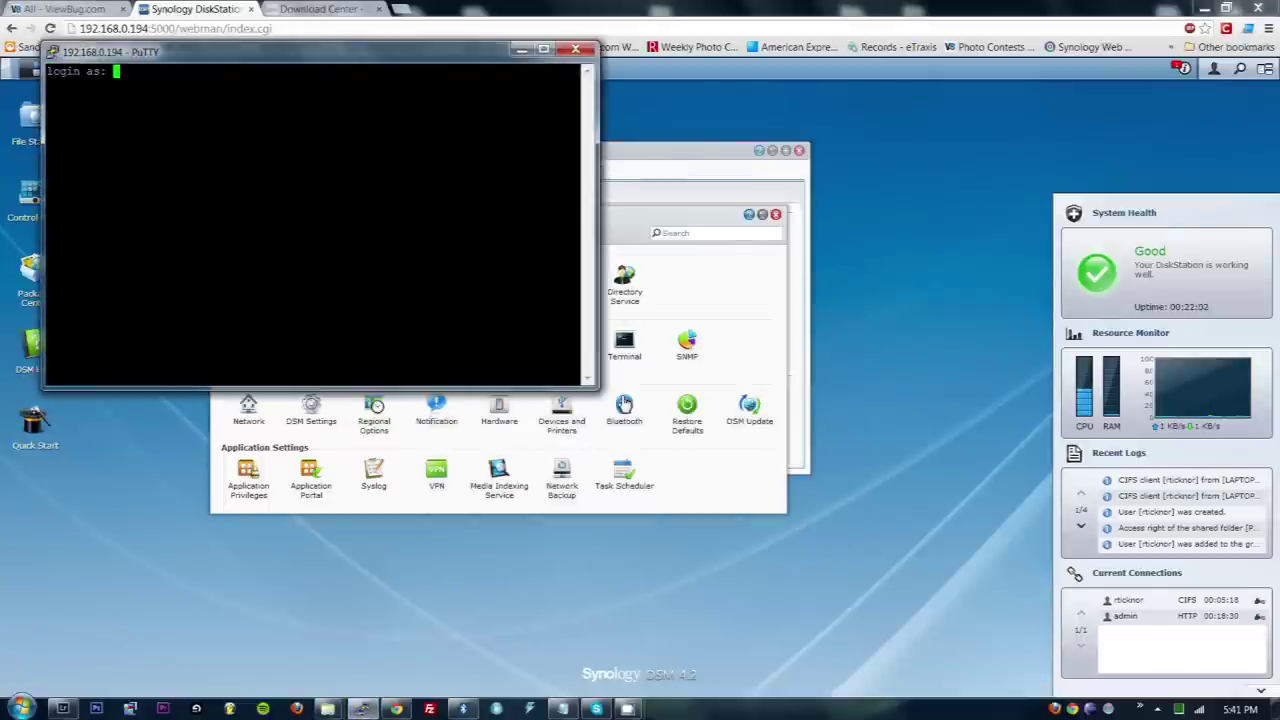
text(admin)
key(Return)
key(Return)
text(ls)
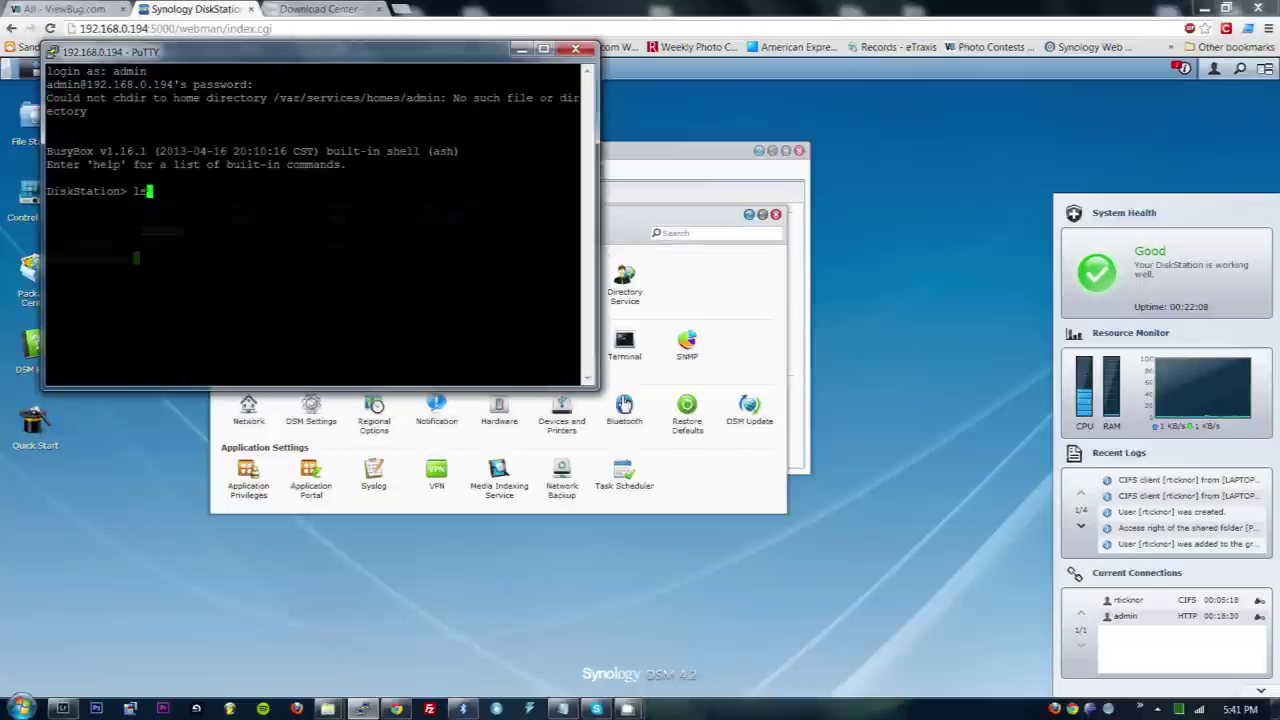
- Run top in an enlarged terminal, quit it with q, and exit the SSH session
key(Return)
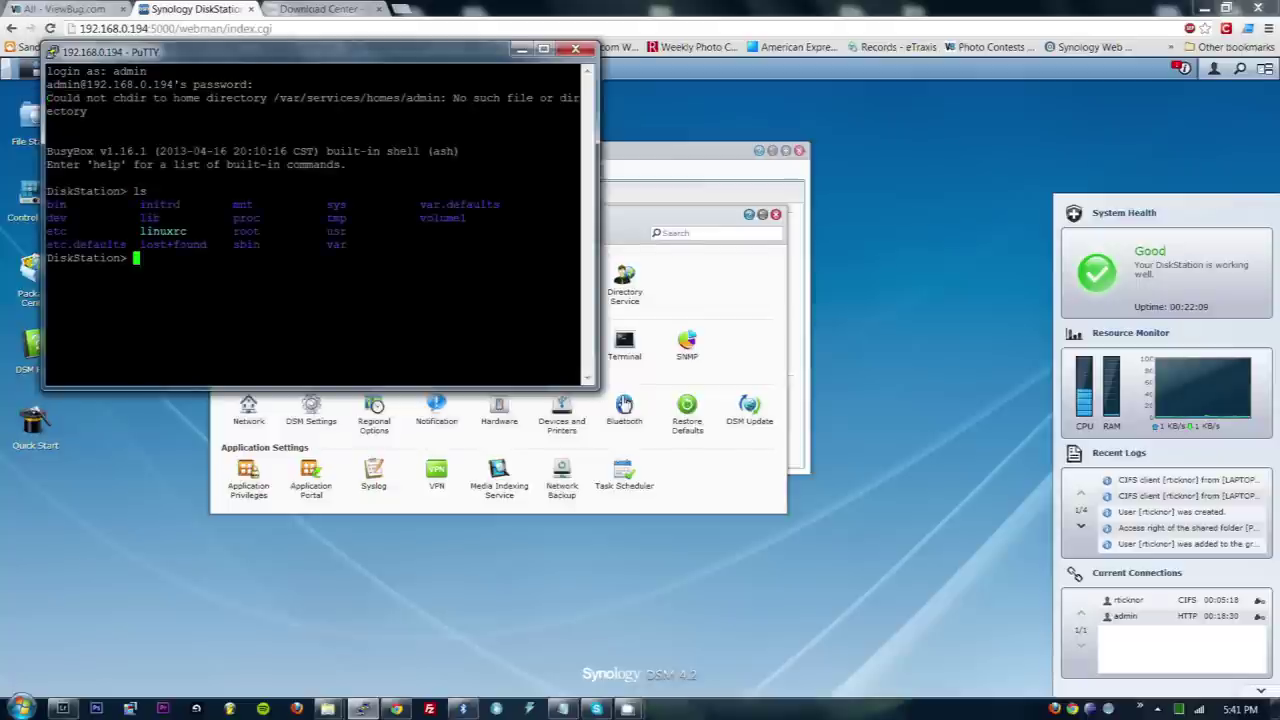
text(top)
key(Return)
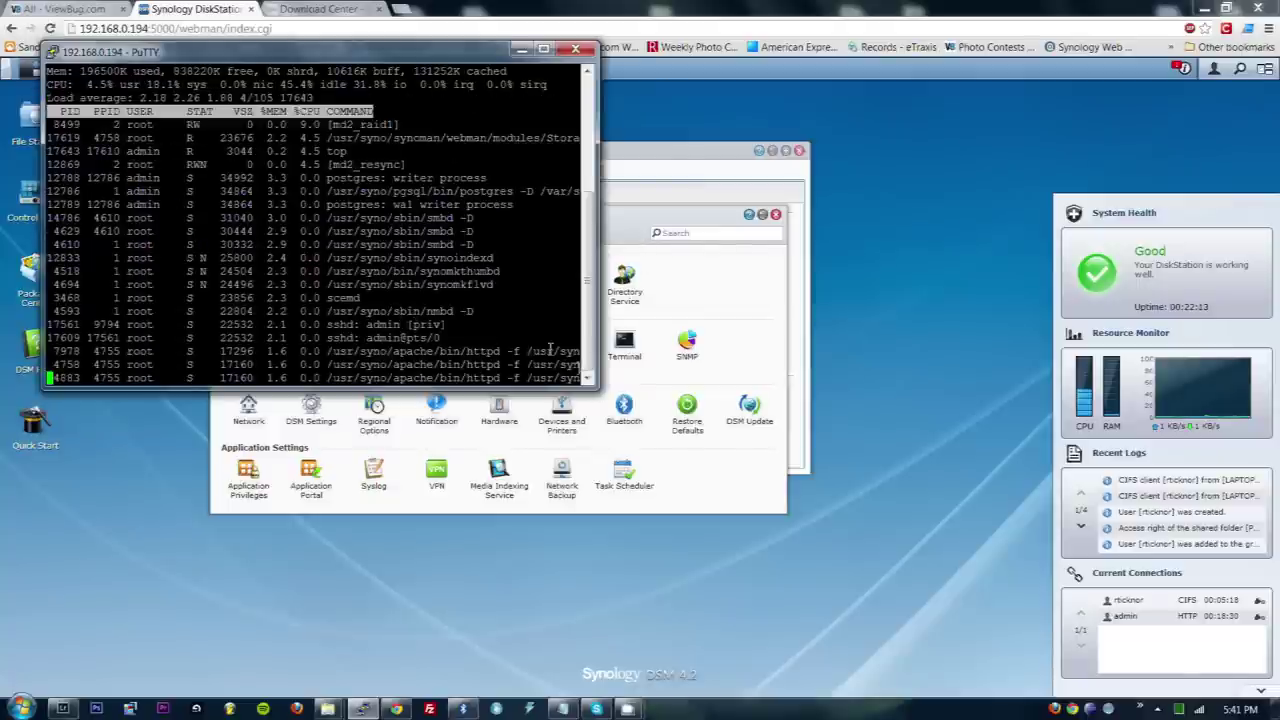
drag(595, 392, 770, 494)
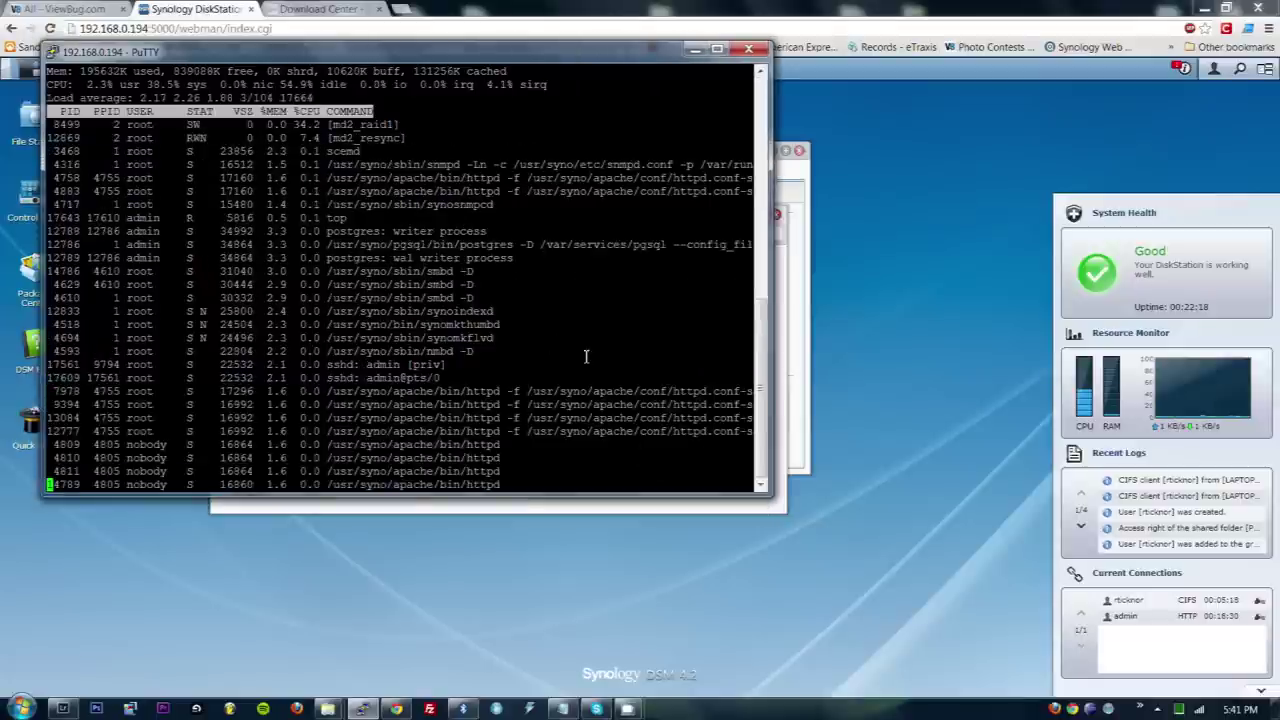
key(q)
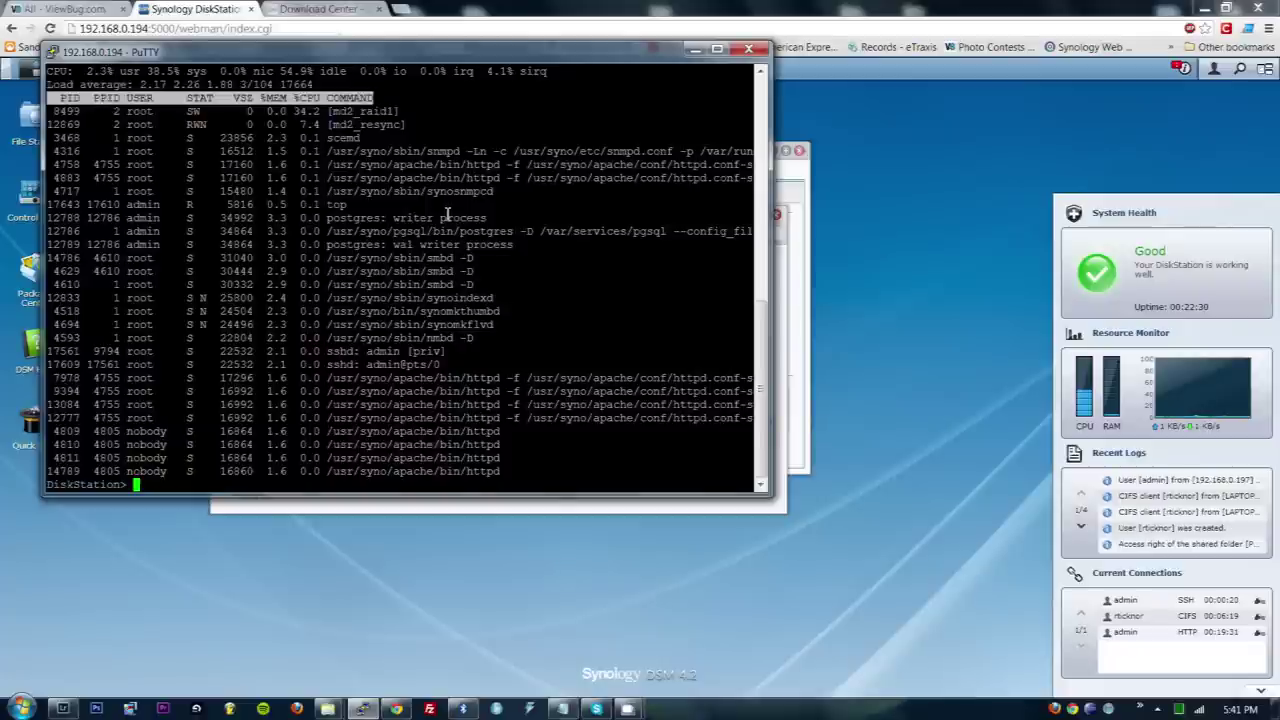
text(exit)
key(Return)
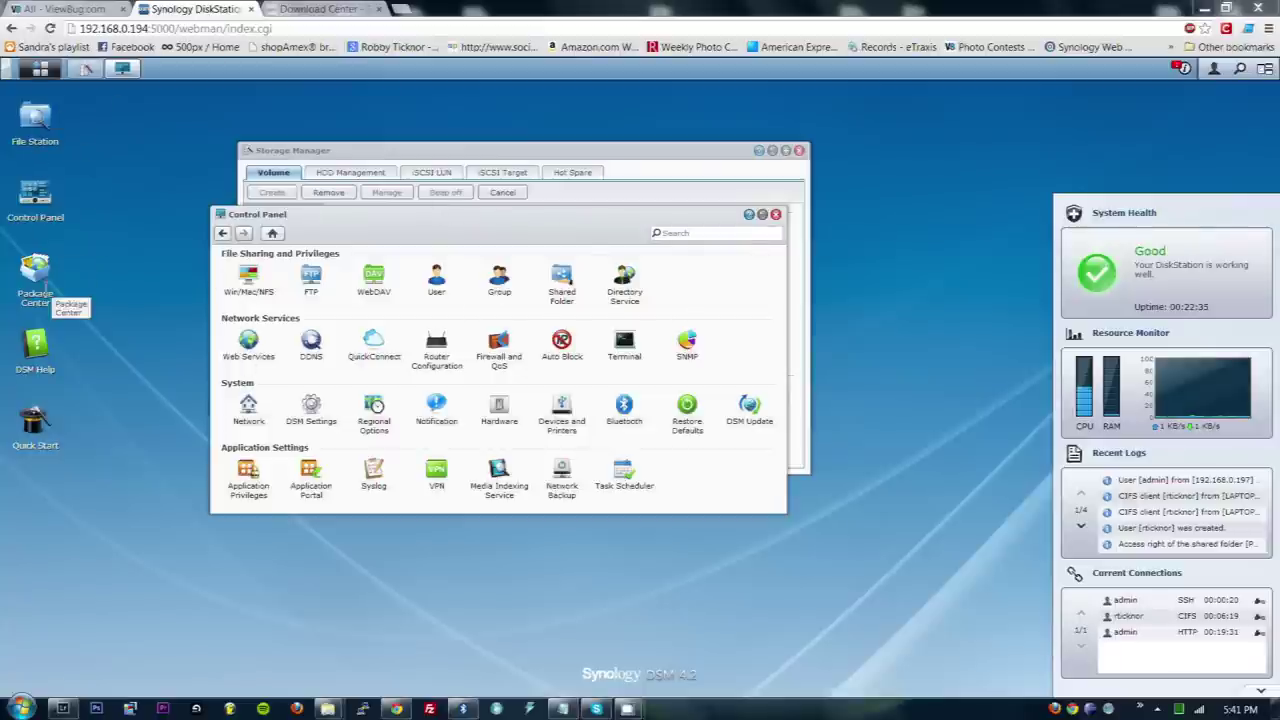
- Open Package Center and scroll the All packages list from Antivirus Essential to xCloud Server and back
click(40, 265)
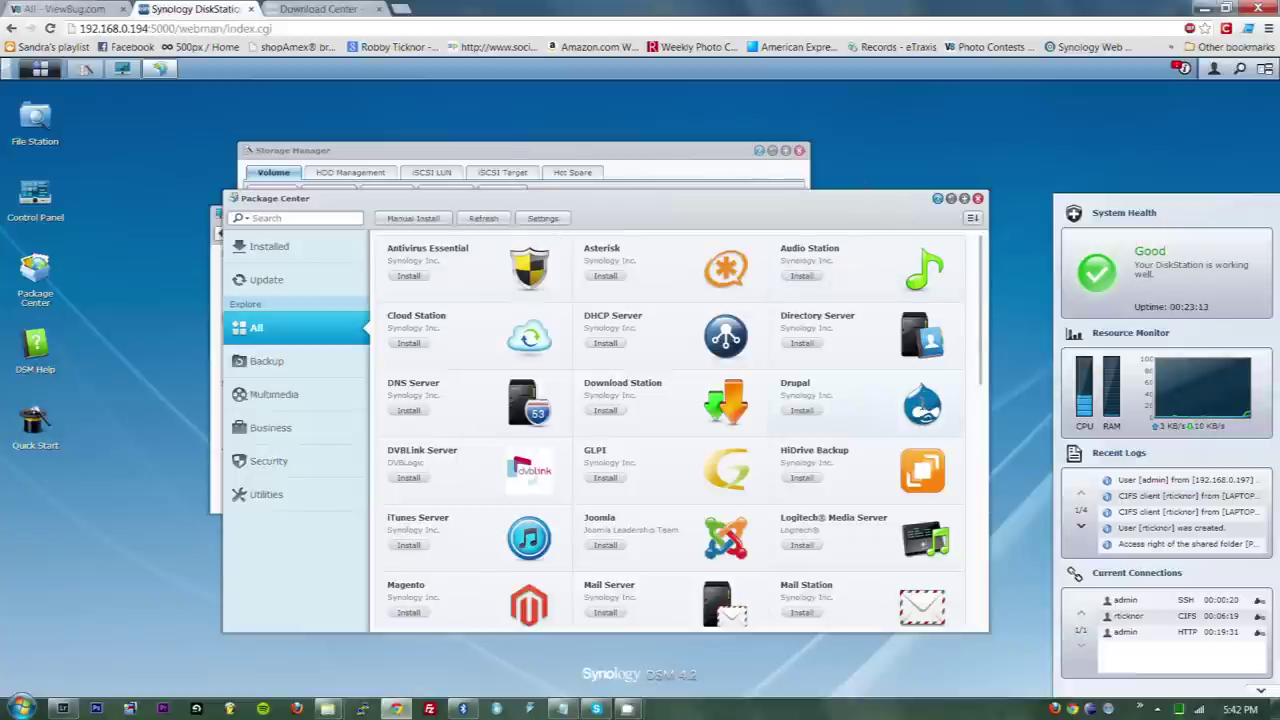
scroll(983, 328, down, 3)
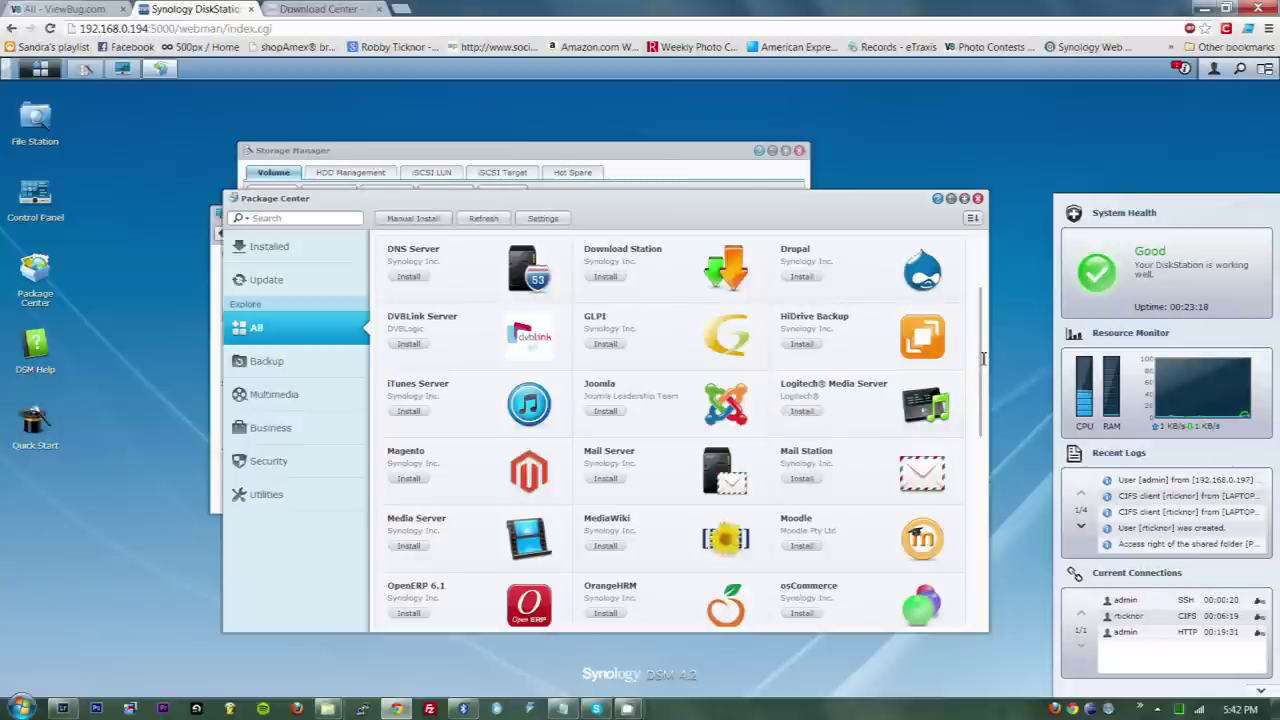
drag(983, 358, 983, 378)
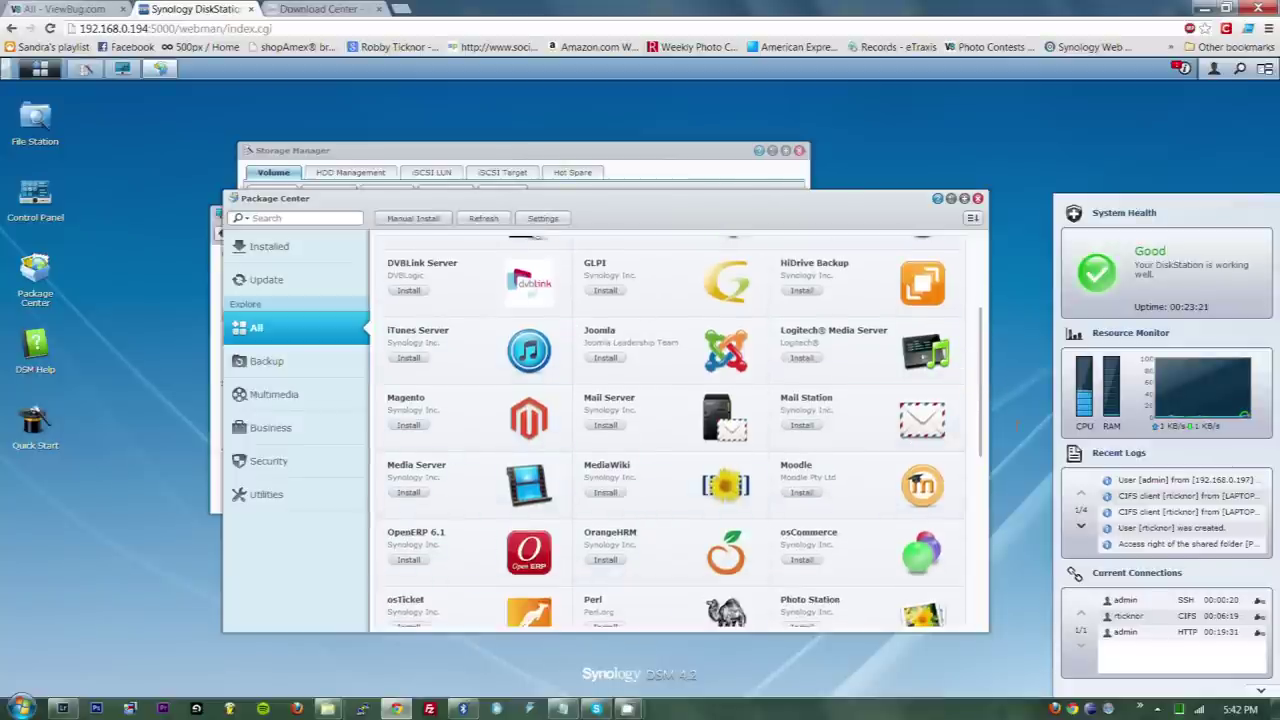
scroll(690, 357, down, 3)
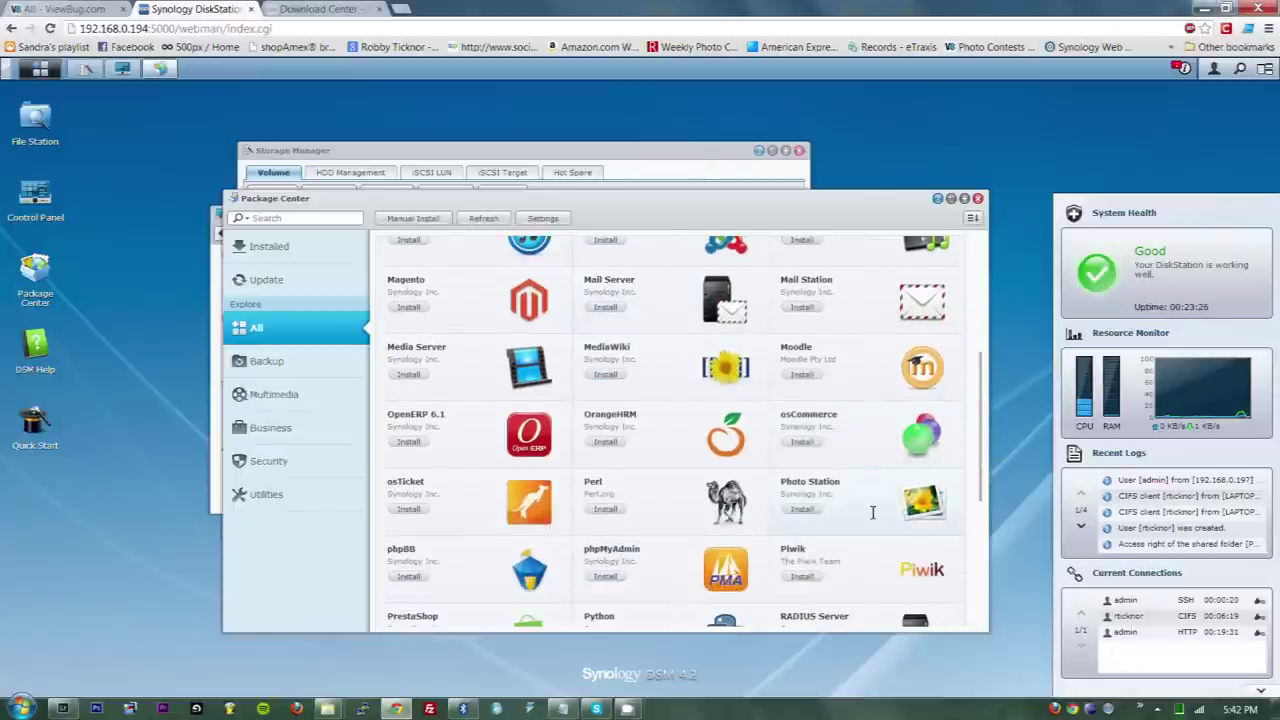
drag(986, 449, 976, 585)
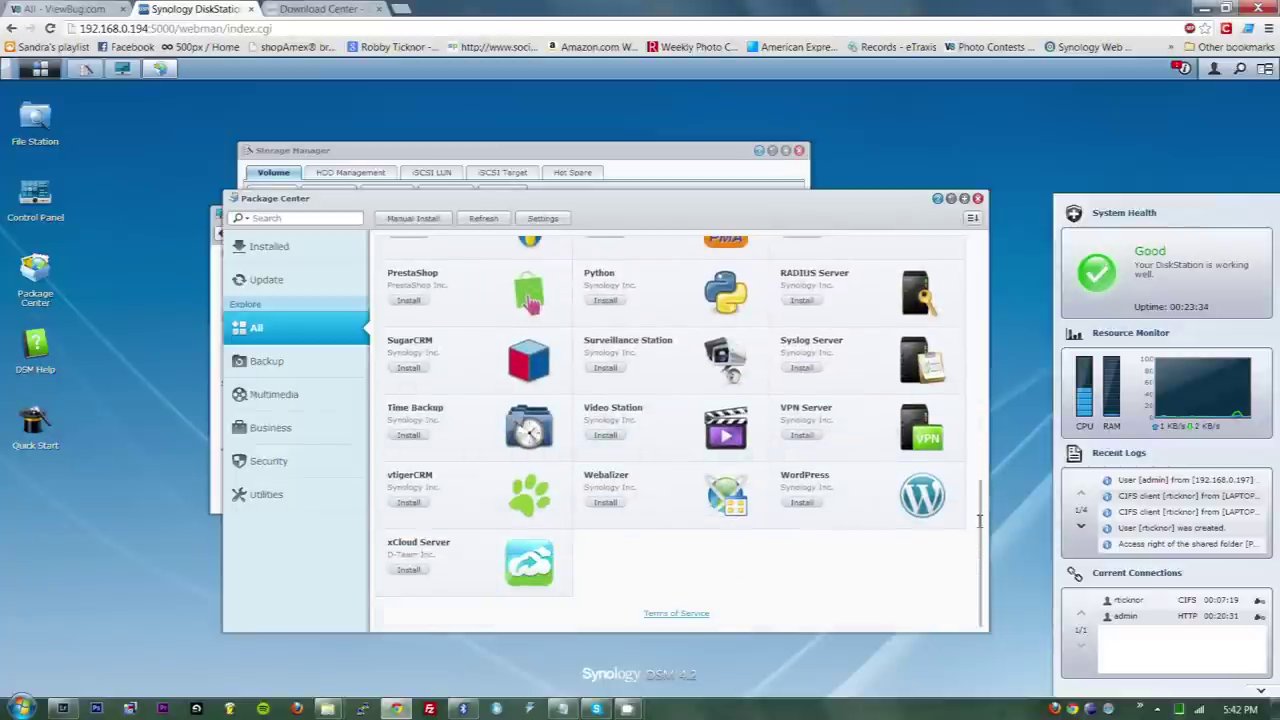
drag(976, 521, 711, 229)
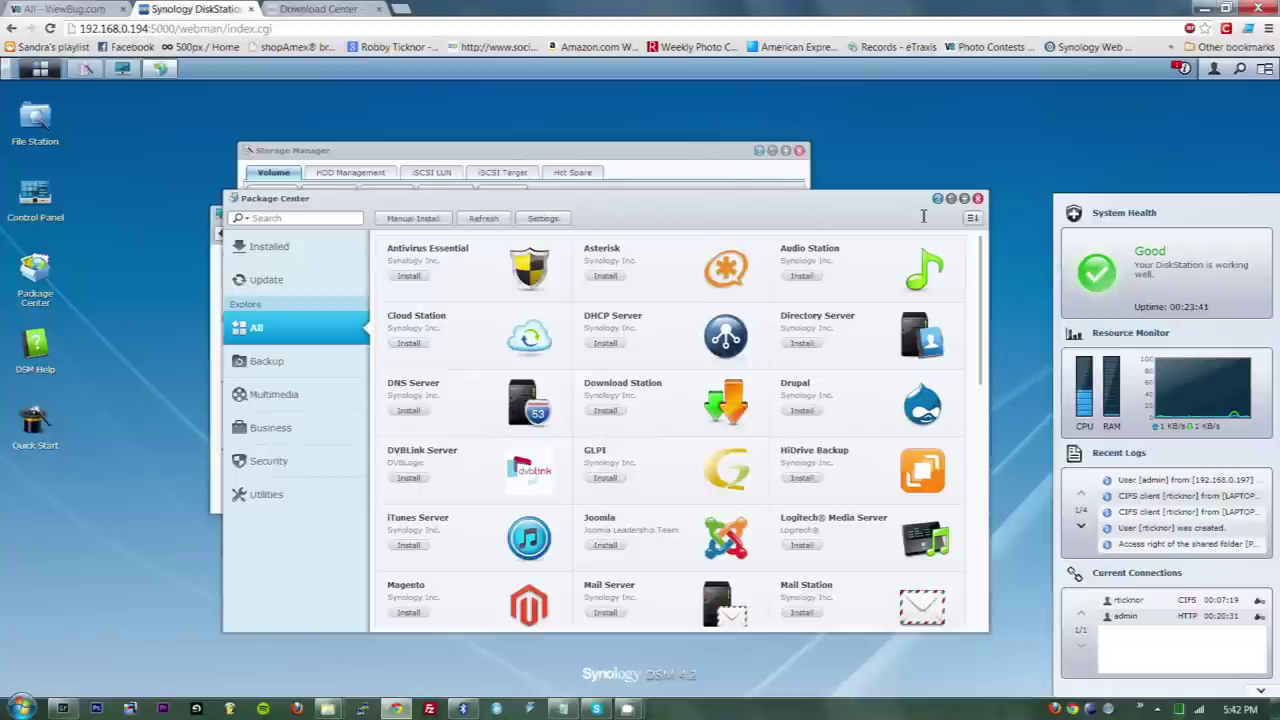
- Close the Package Center window
click(977, 198)
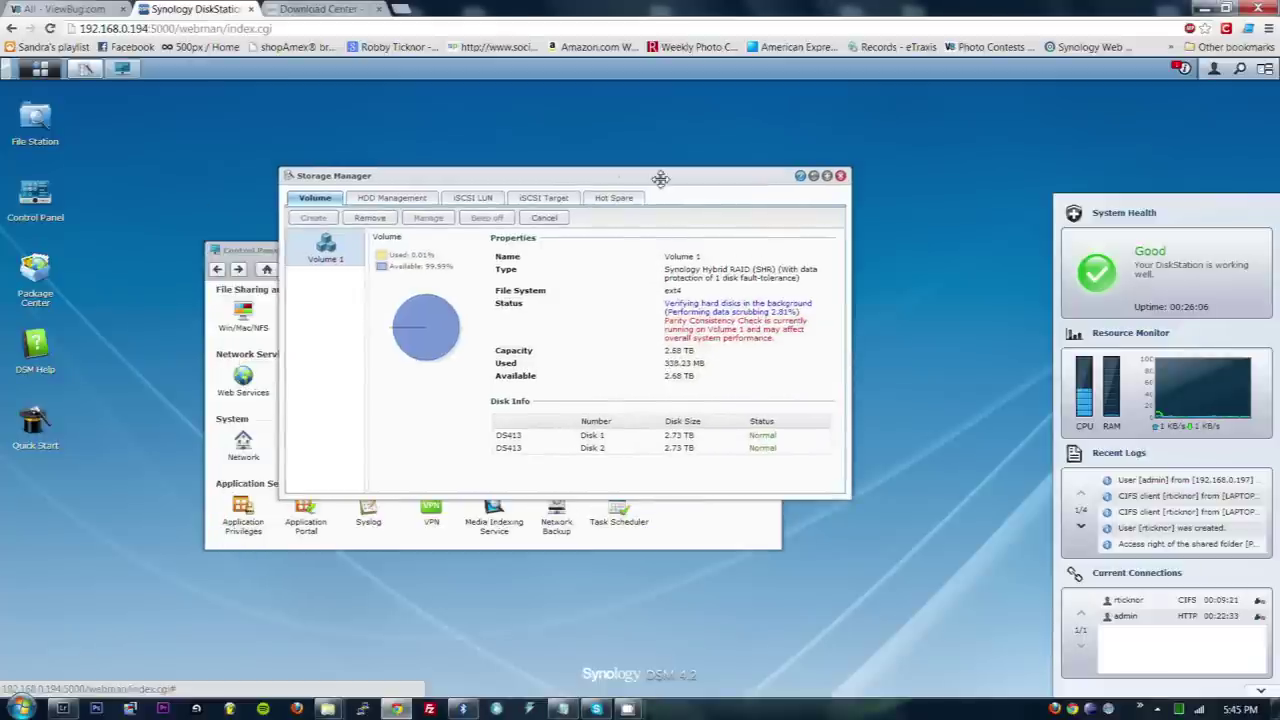
- Select PhotoStorage in Control Panel's Shared Folder list, then show the desktop and open Computer
click(251, 250)
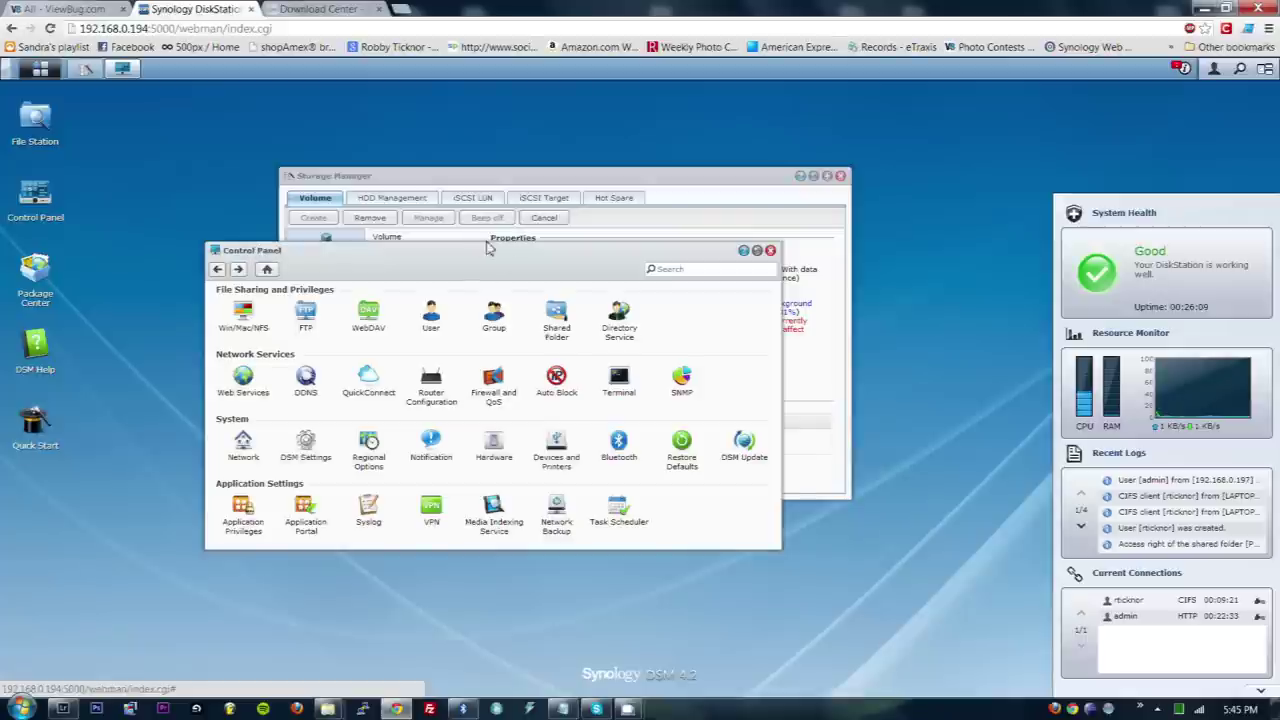
click(548, 314)
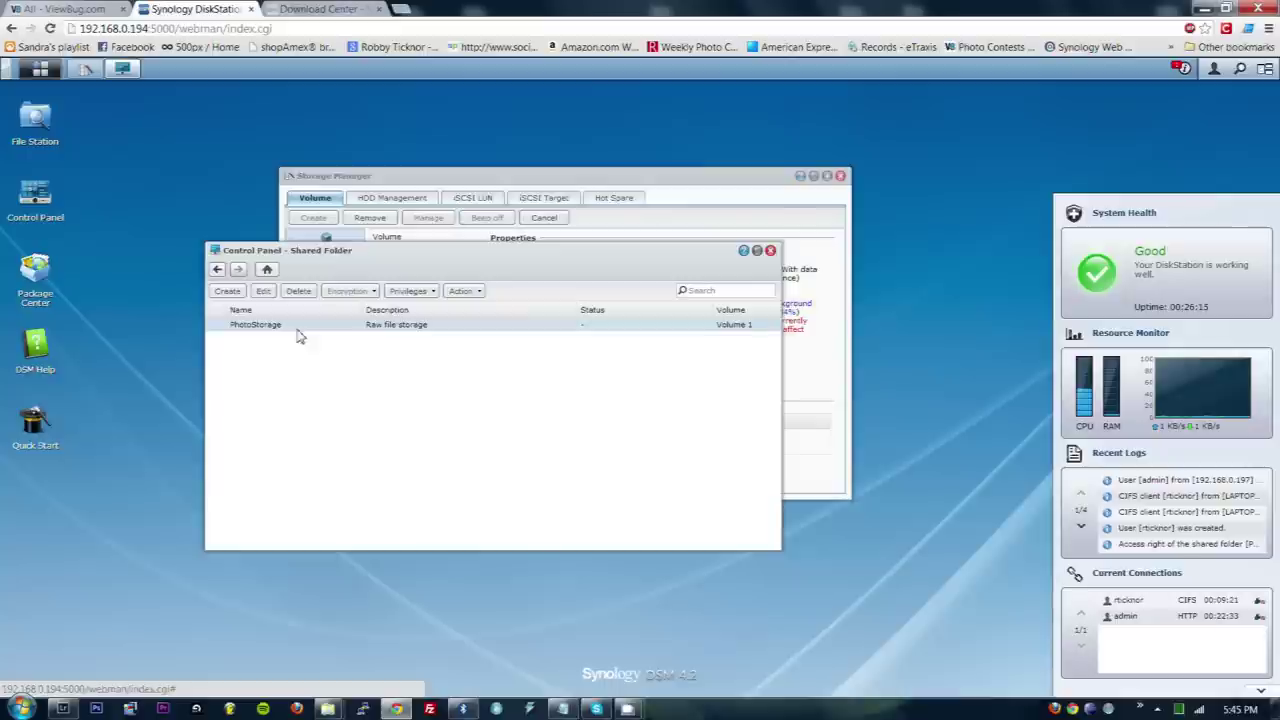
click(297, 333)
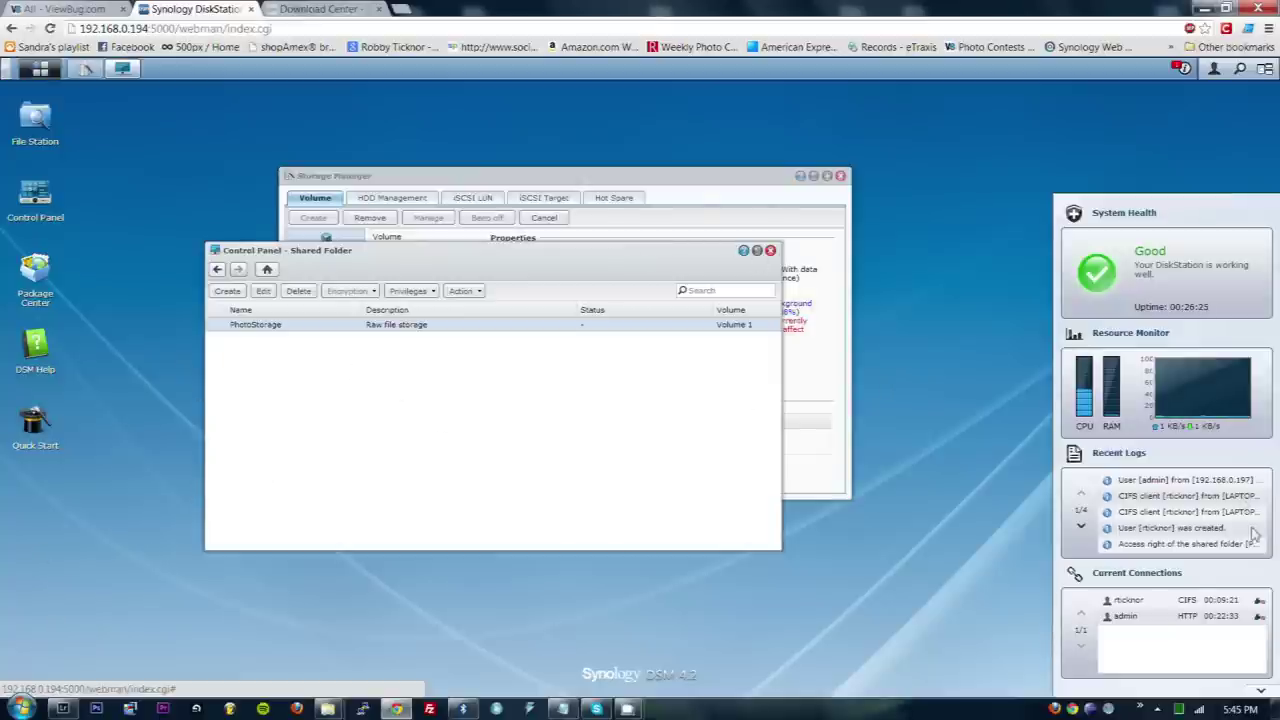
key(super+d)
double_click(22, 26)
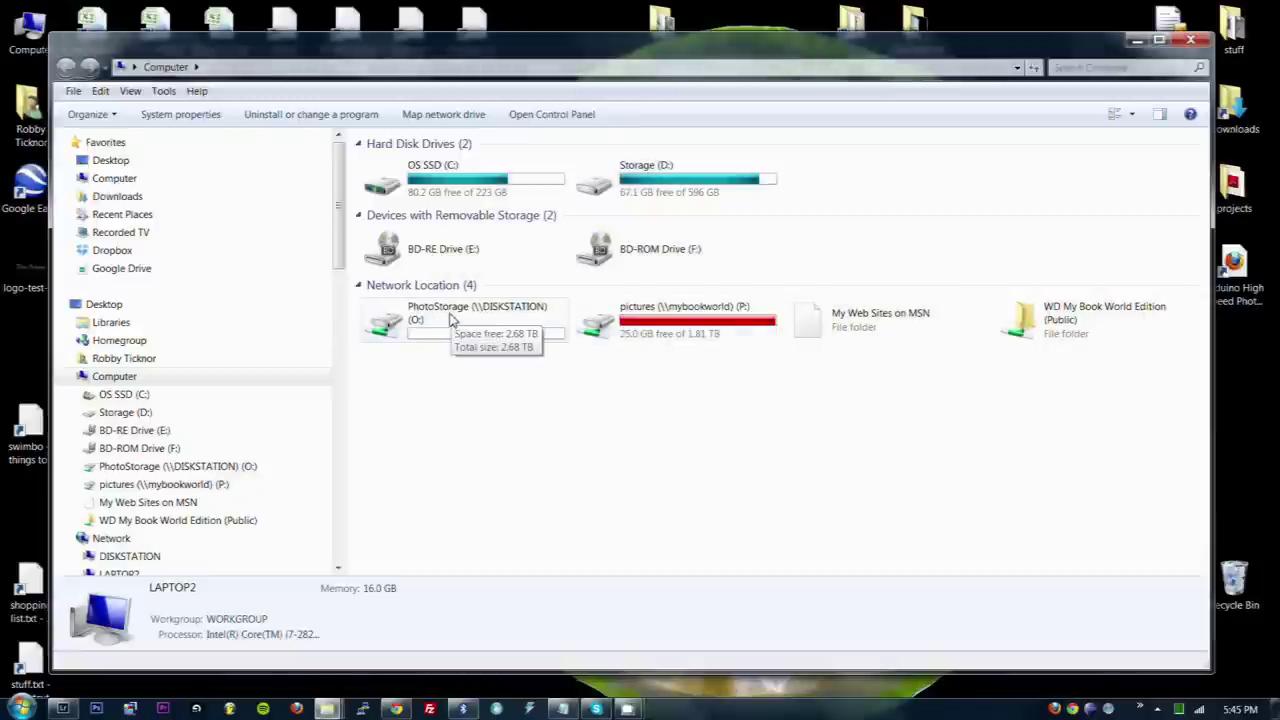
- Browse Windows Explorer to the network share \\DISKSTATION\PhotoStorage
click(360, 70)
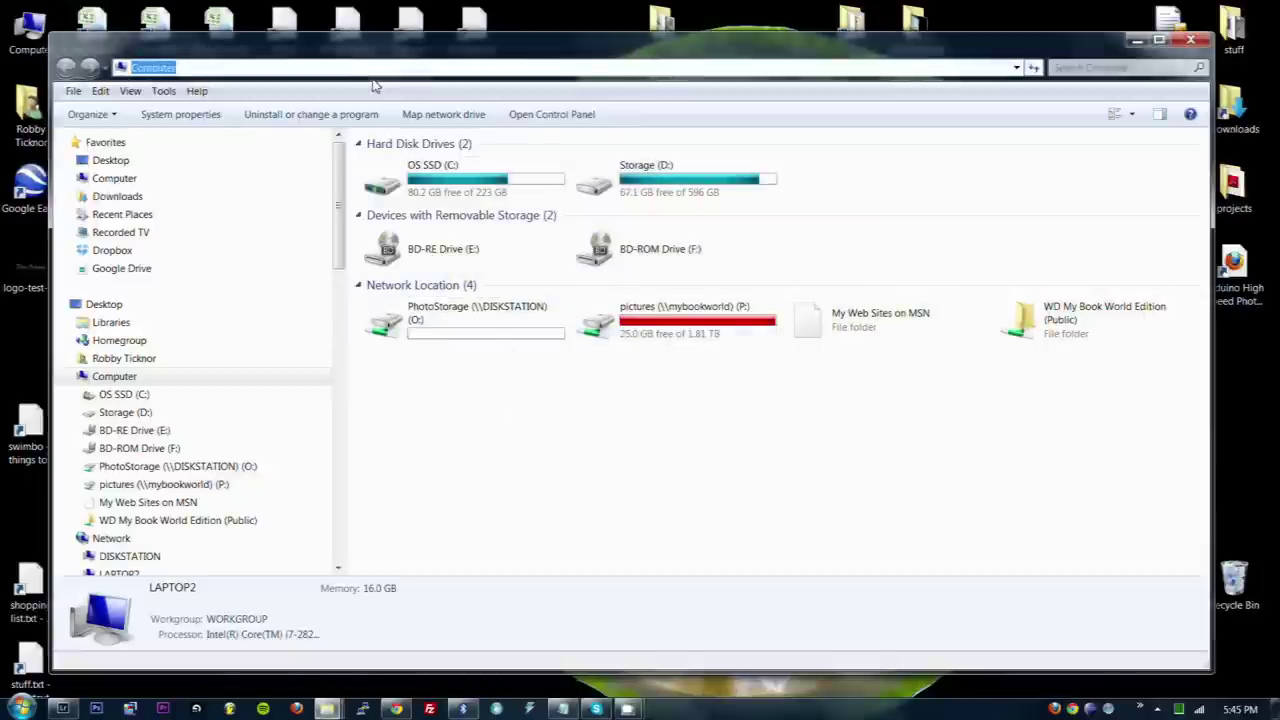
text(\\)
key(Down)
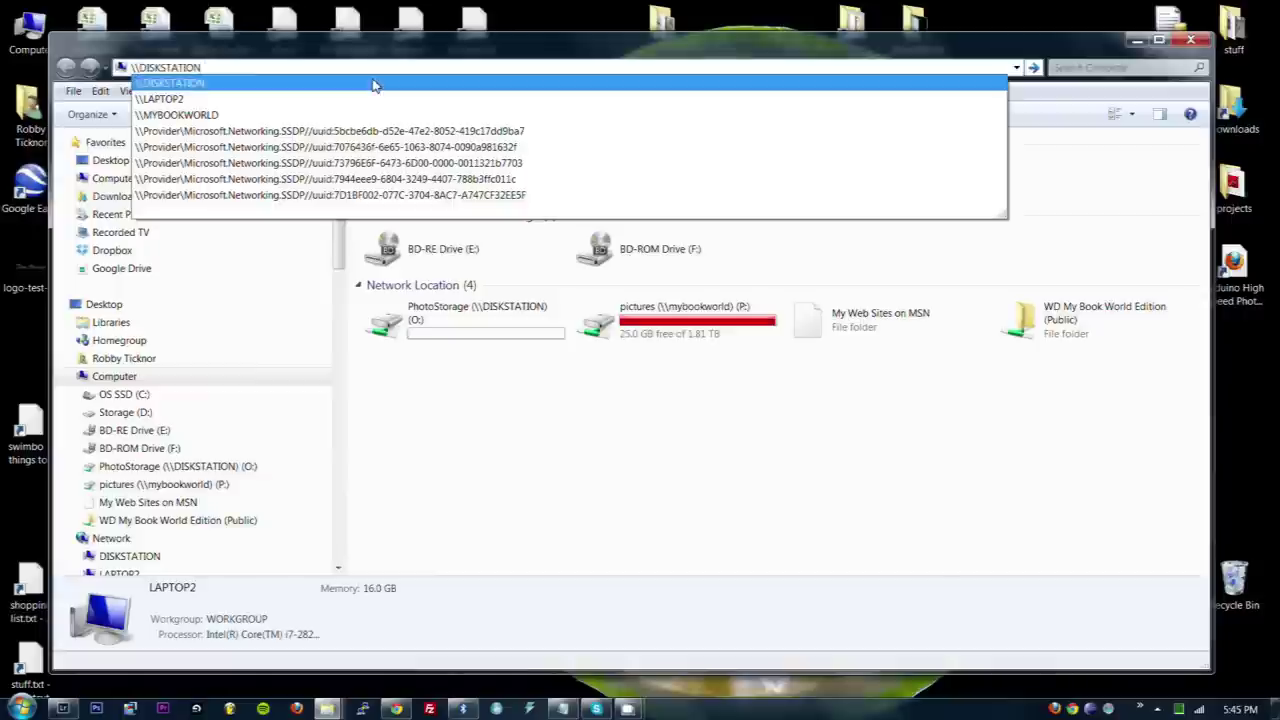
text(\)
key(Down)
key(Return)
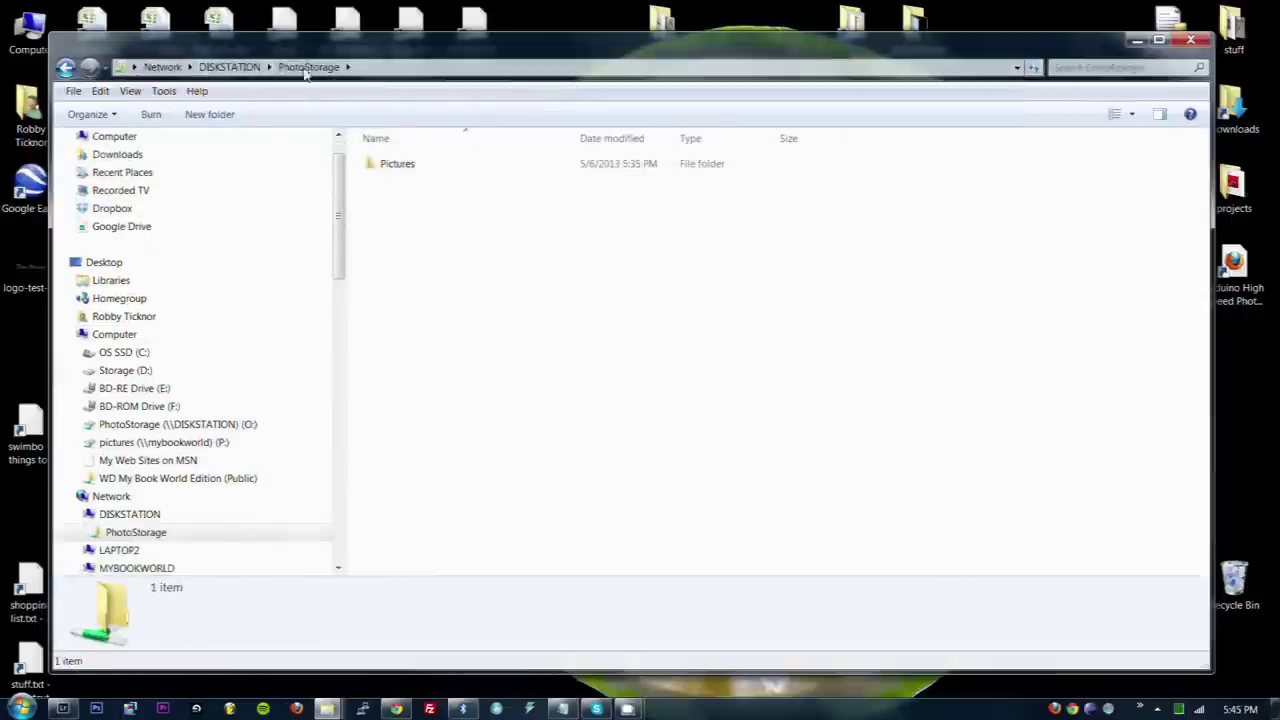
- Map the copied PhotoStorage share path as network drive Z:
click(371, 68)
key(ctrl+c)
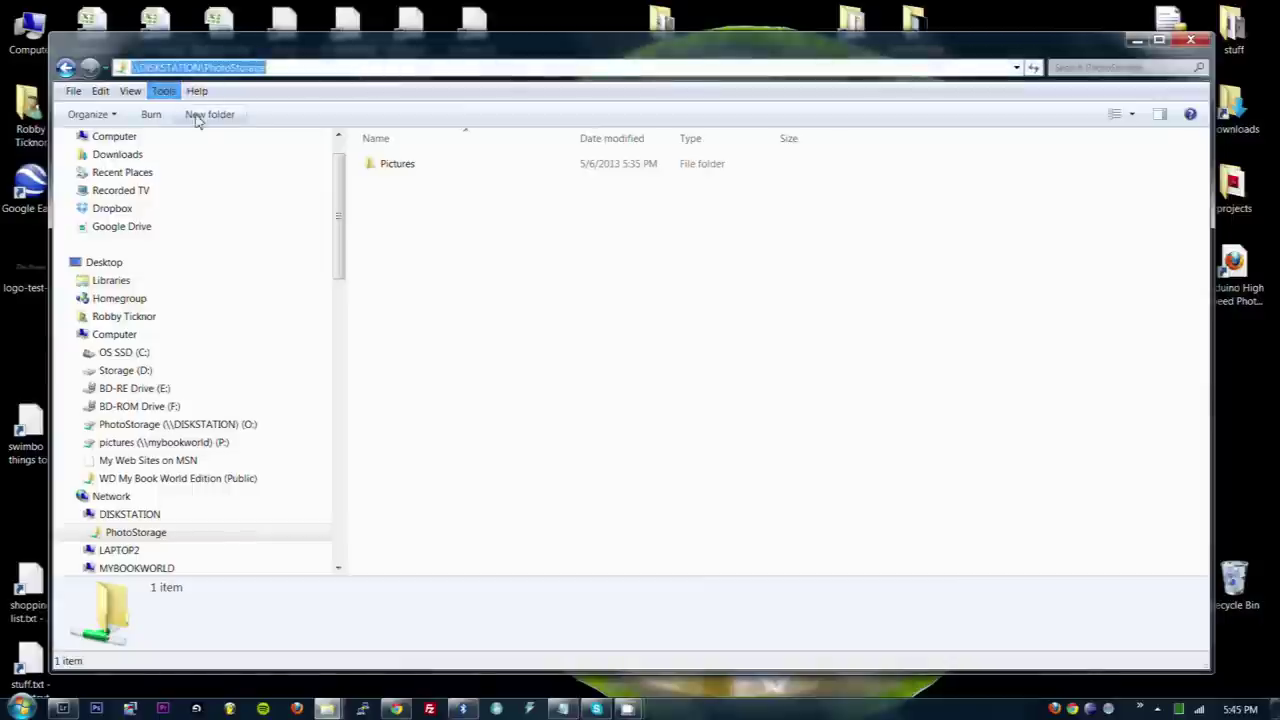
click(163, 91)
click(174, 112)
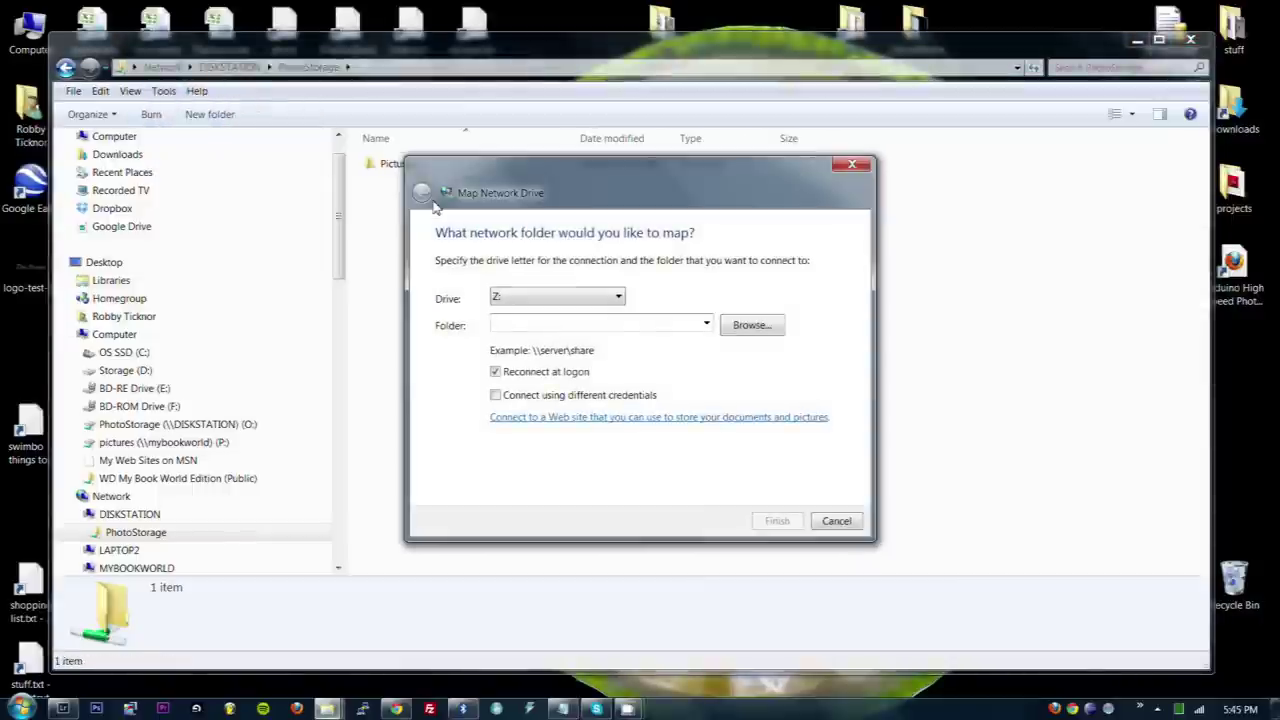
key(ctrl+v)
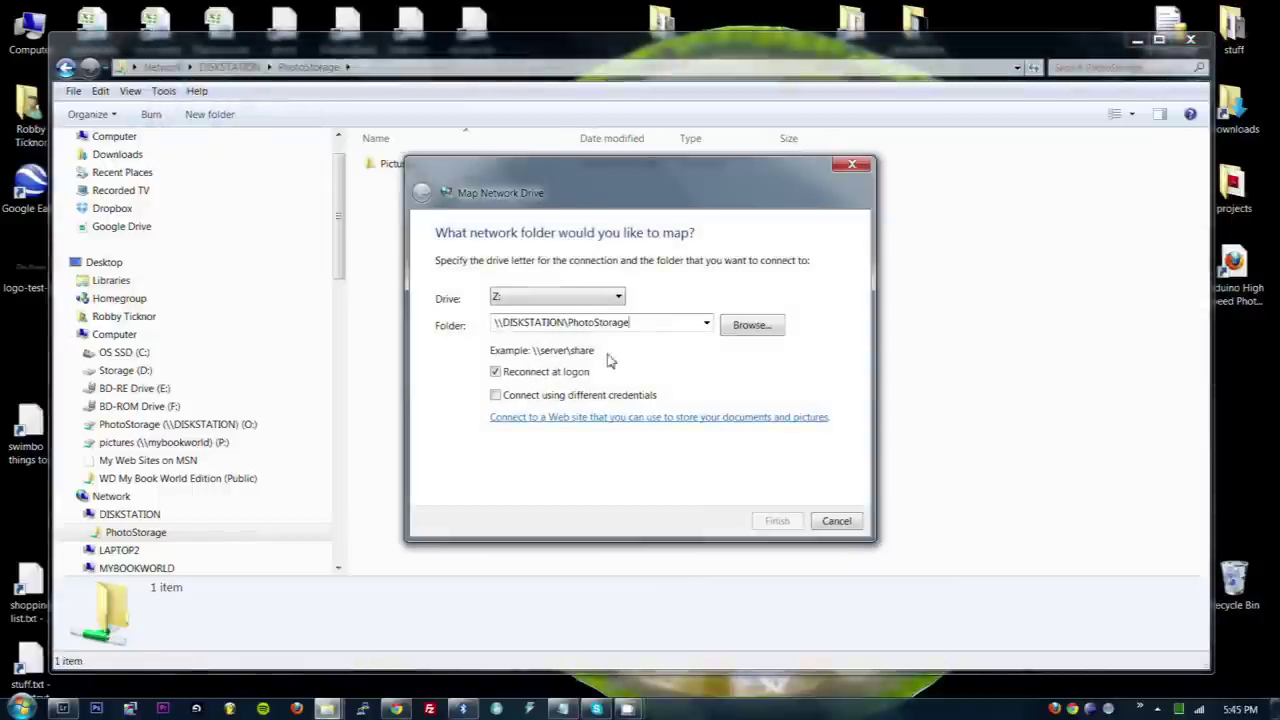
click(706, 322)
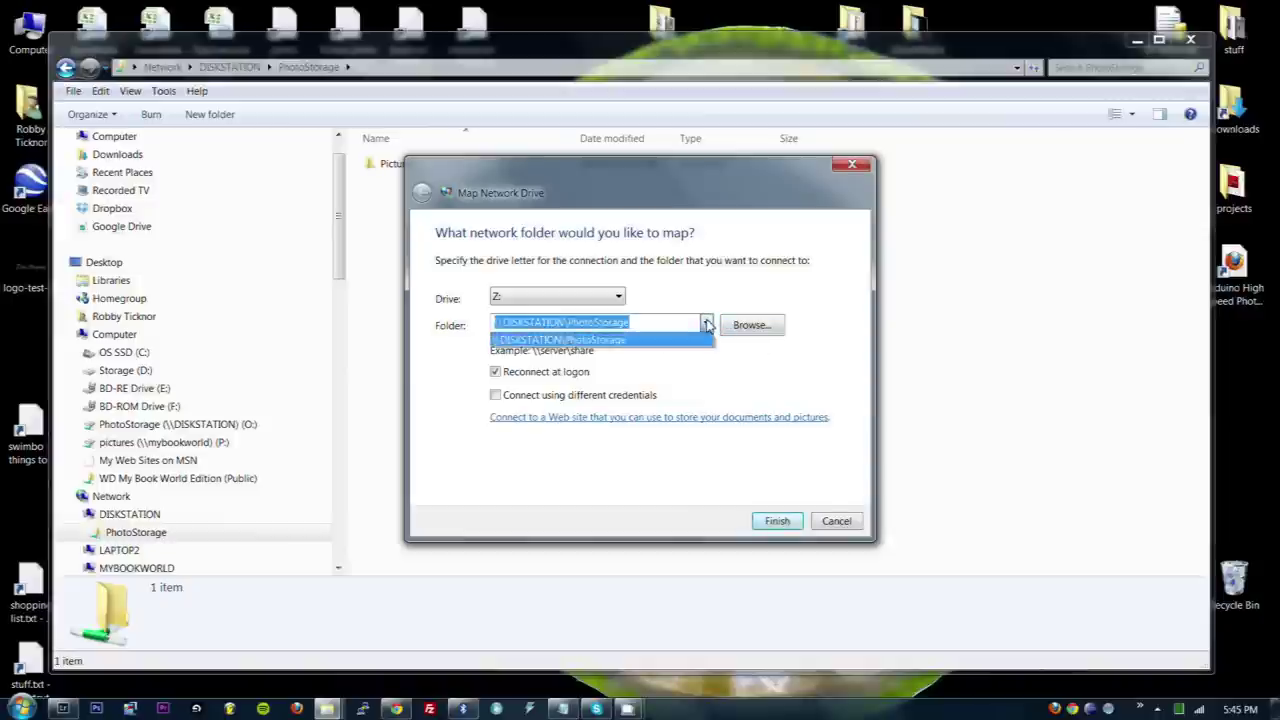
click(706, 322)
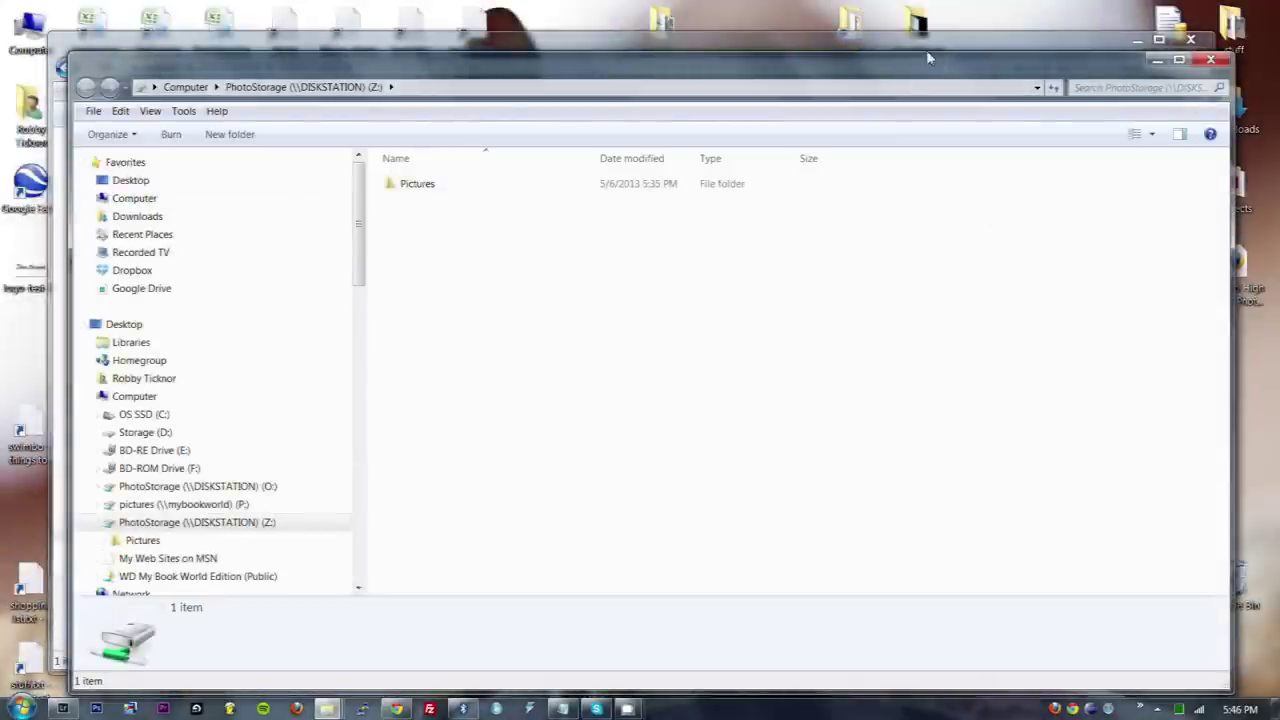
- Add the Pictures folder on PhotoStorage (O:) to the Lightroom catalog
click(62, 708)
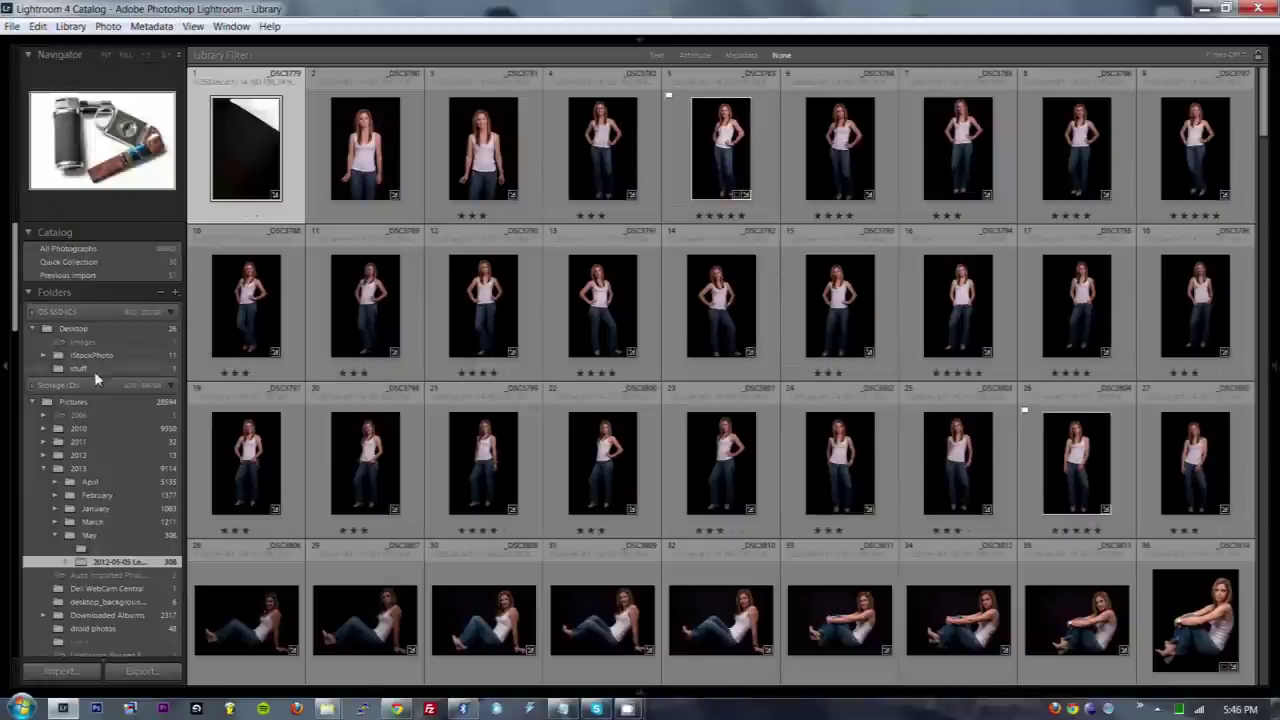
click(176, 295)
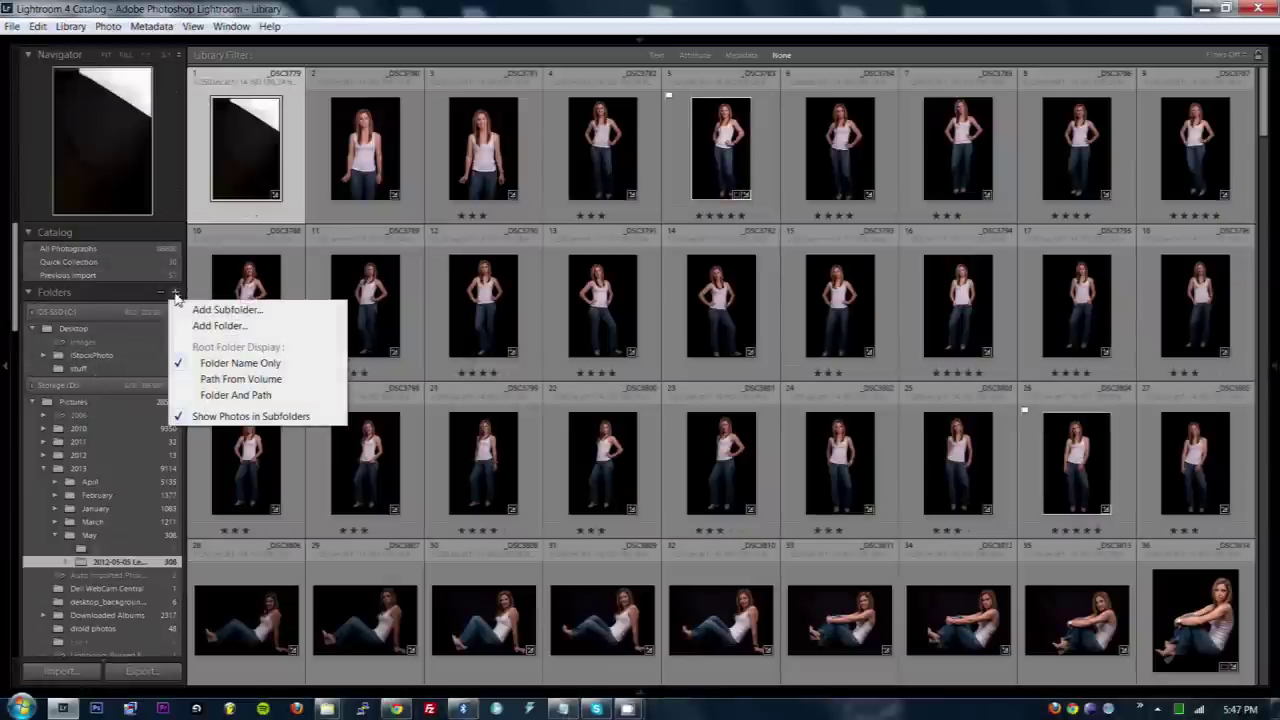
click(215, 328)
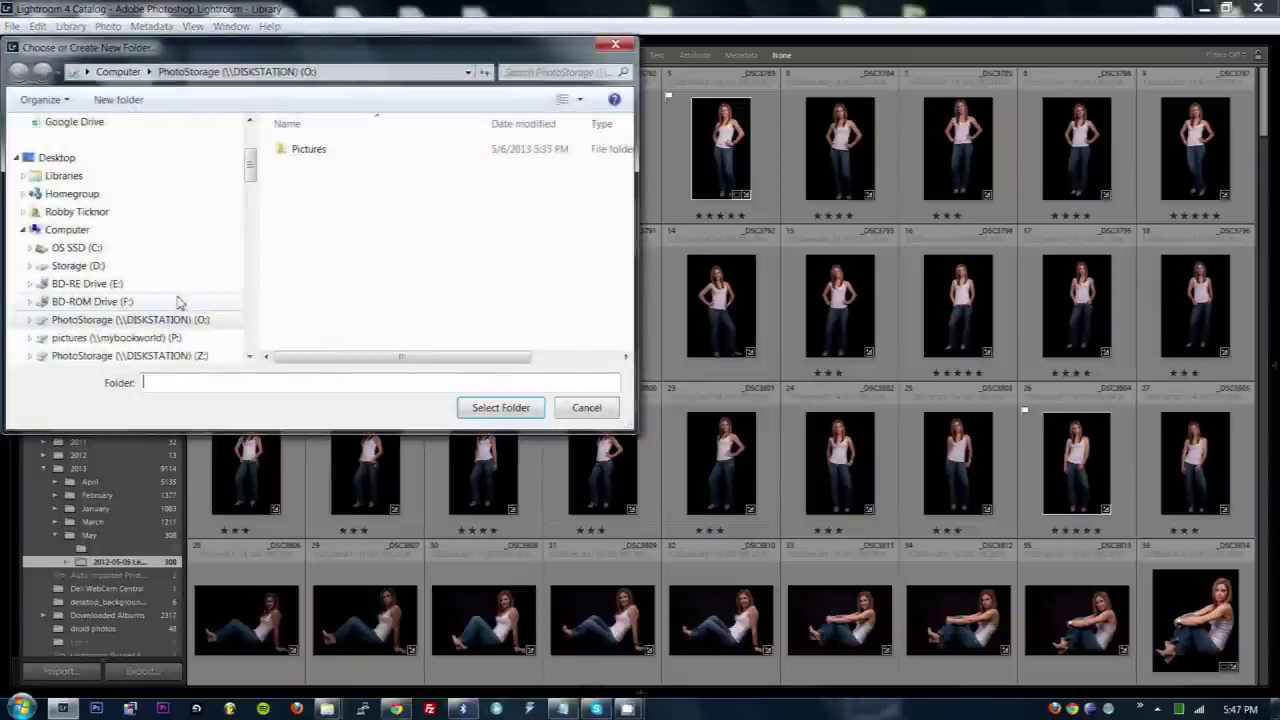
click(118, 71)
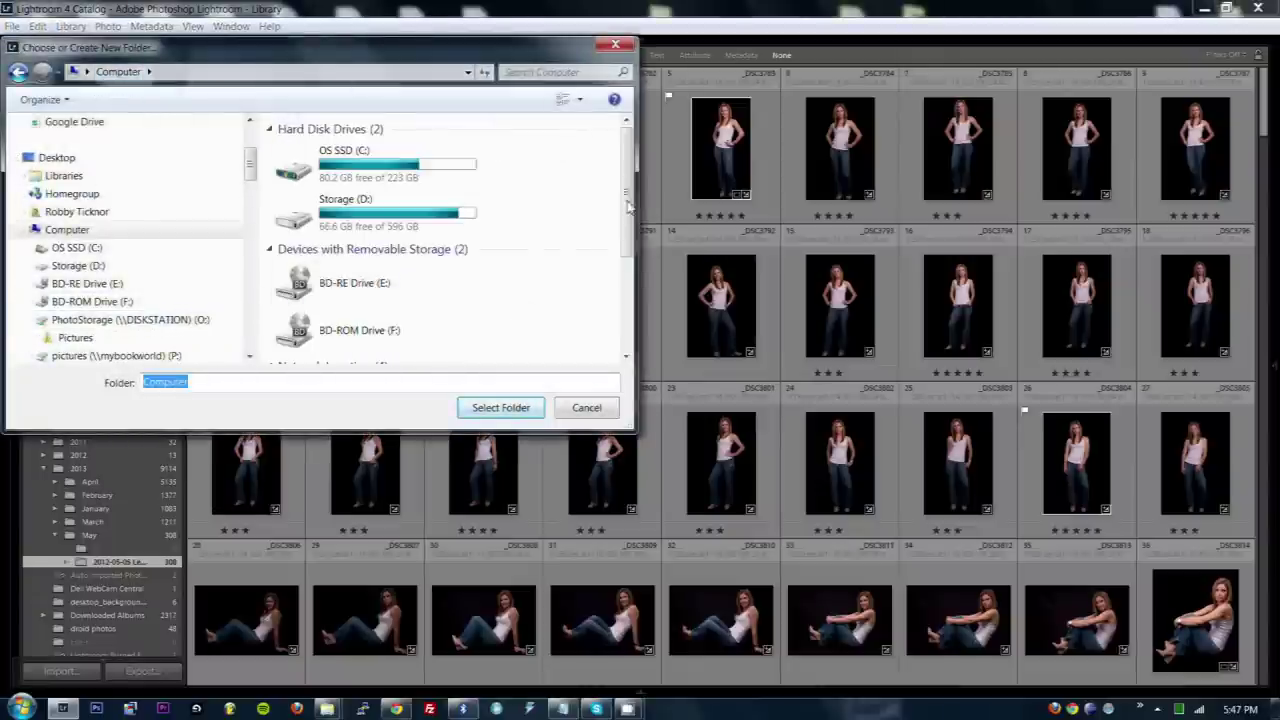
scroll(450, 250, down, 3)
double_click(384, 241)
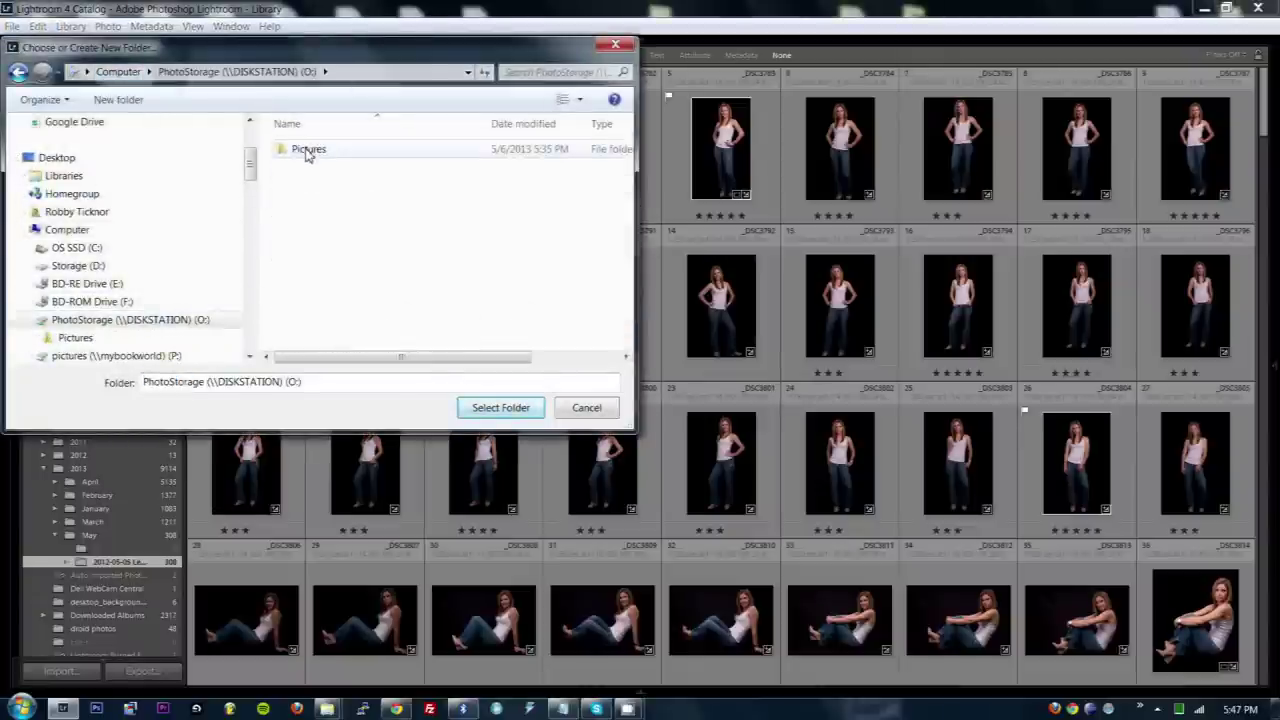
double_click(308, 150)
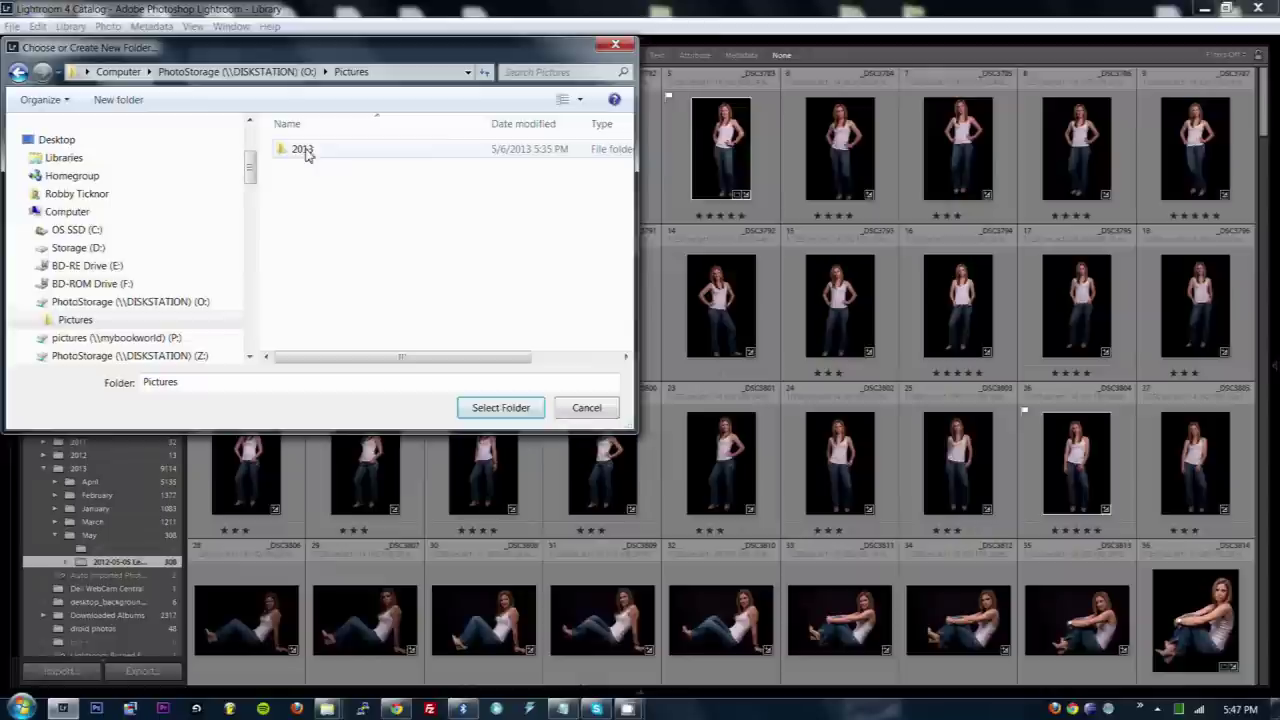
click(501, 408)
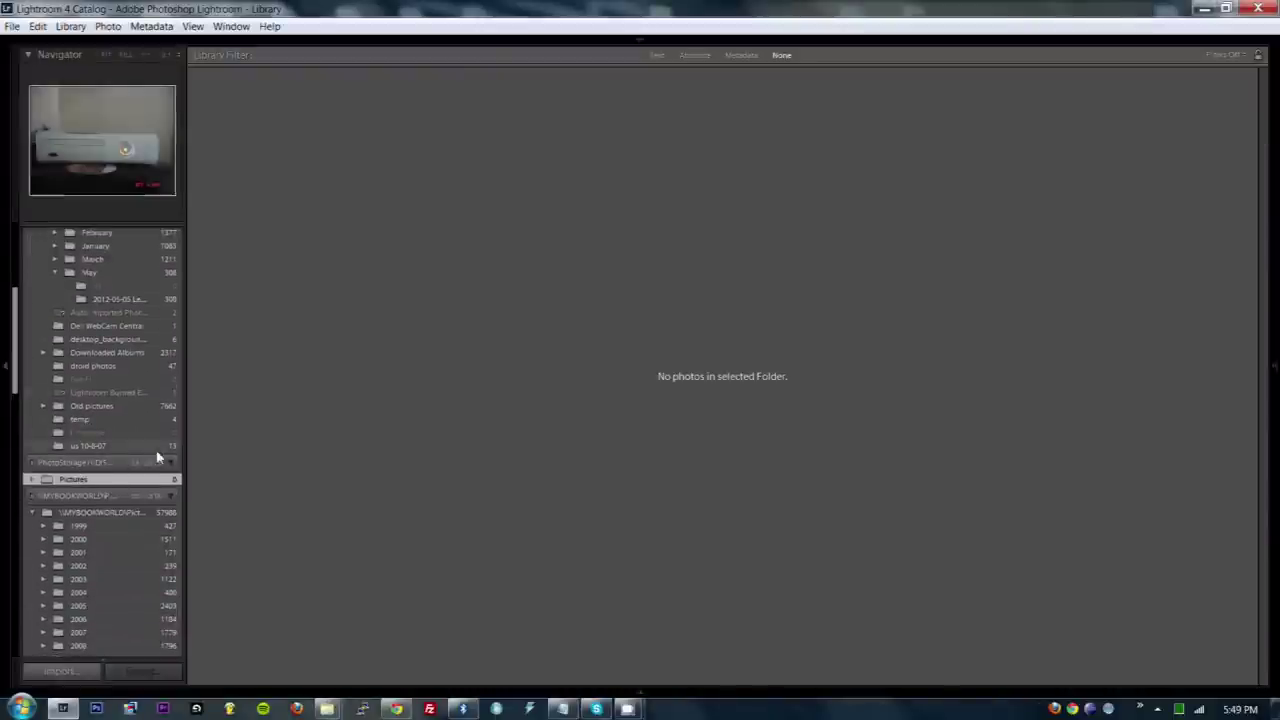
- Create a new folder named 2013 inside Pictures
right_click(73, 480)
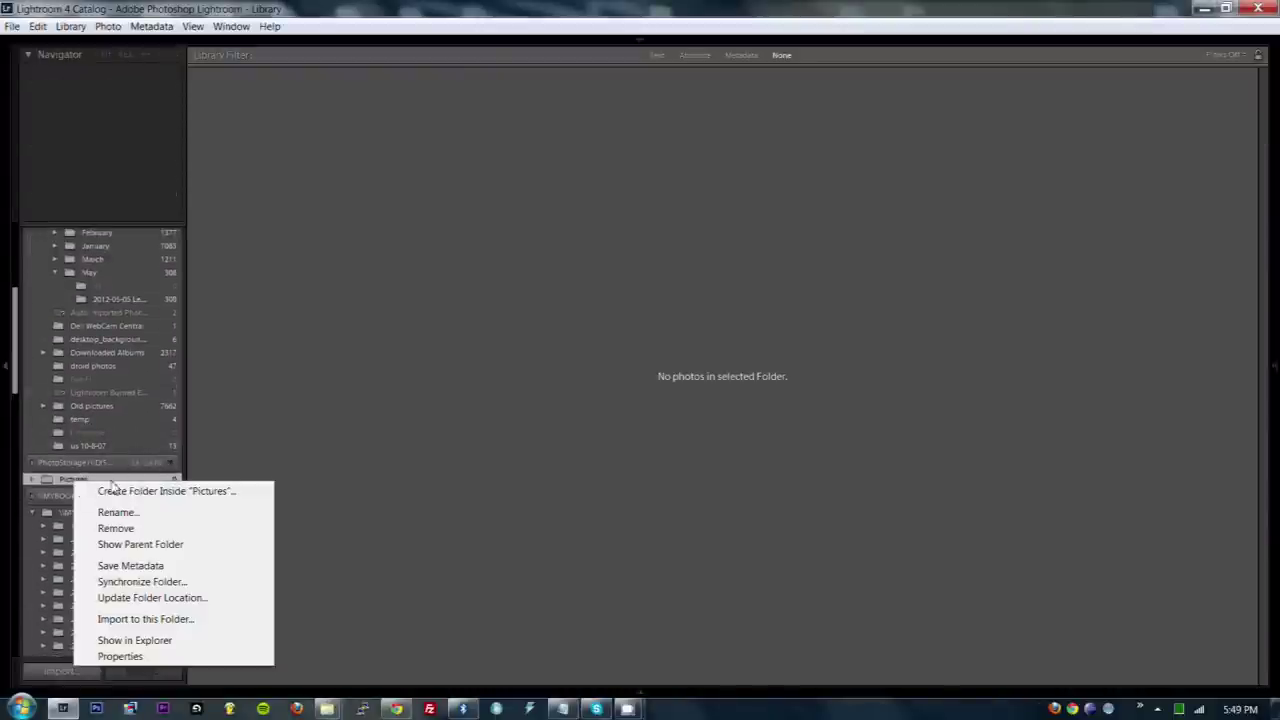
click(121, 491)
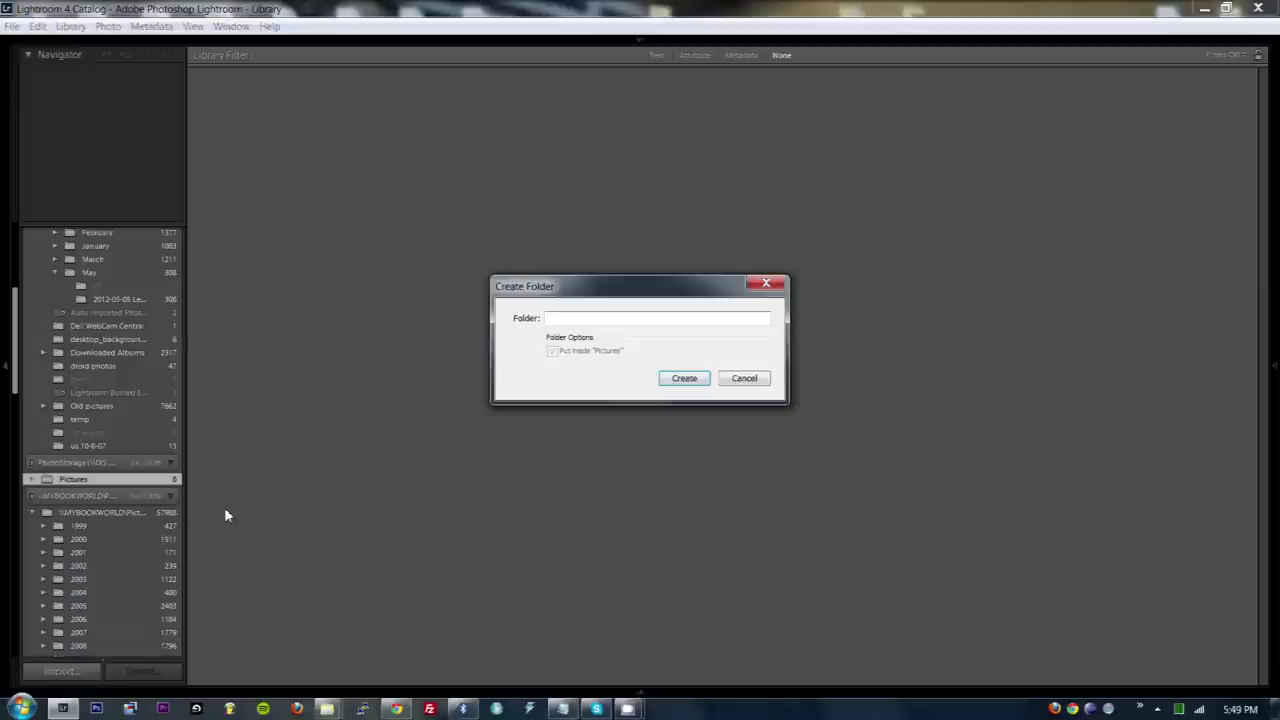
key(Return)
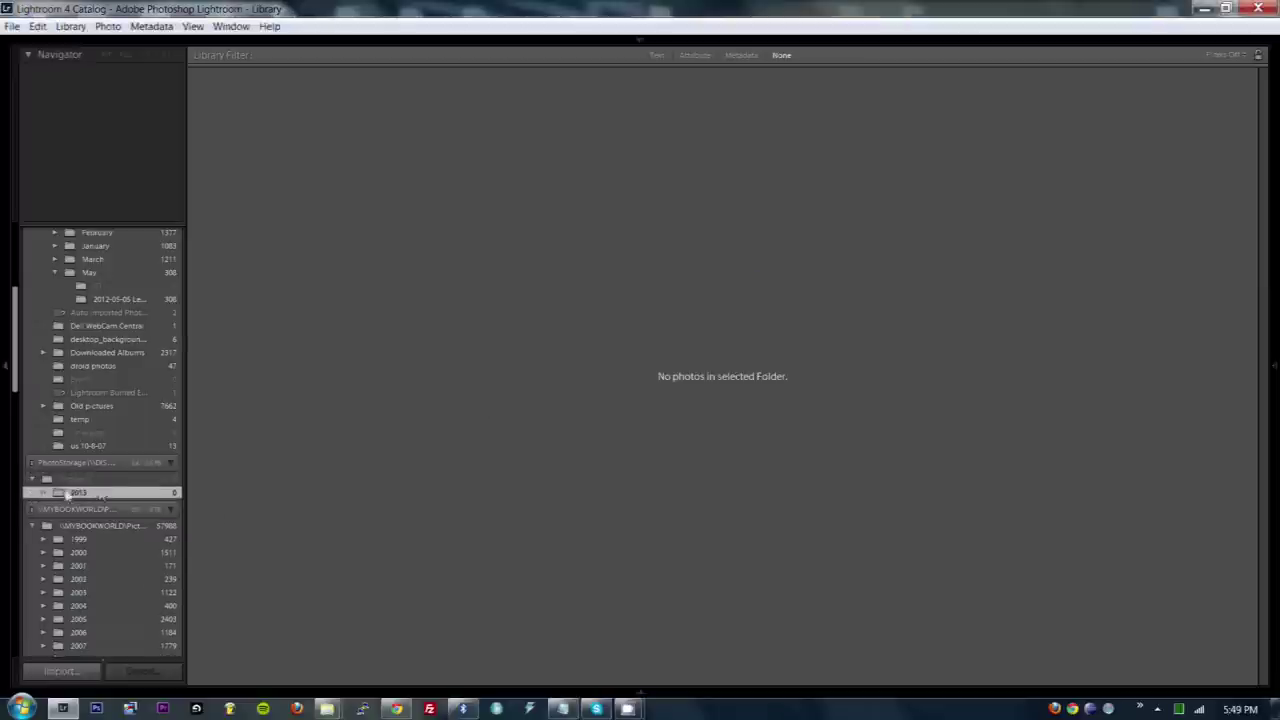
scroll(20, 390, up, 3)
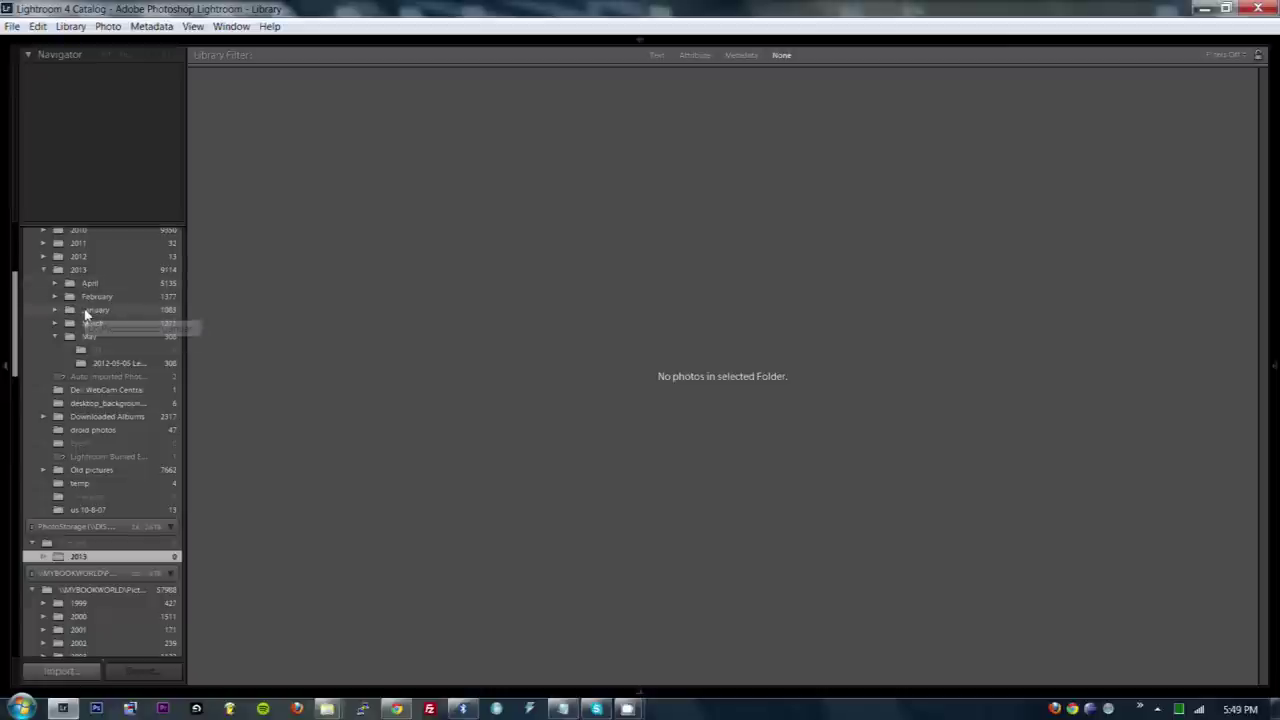
- Drag the local 2013 > January folder onto PhotoStorage's 2013 folder
click(87, 316)
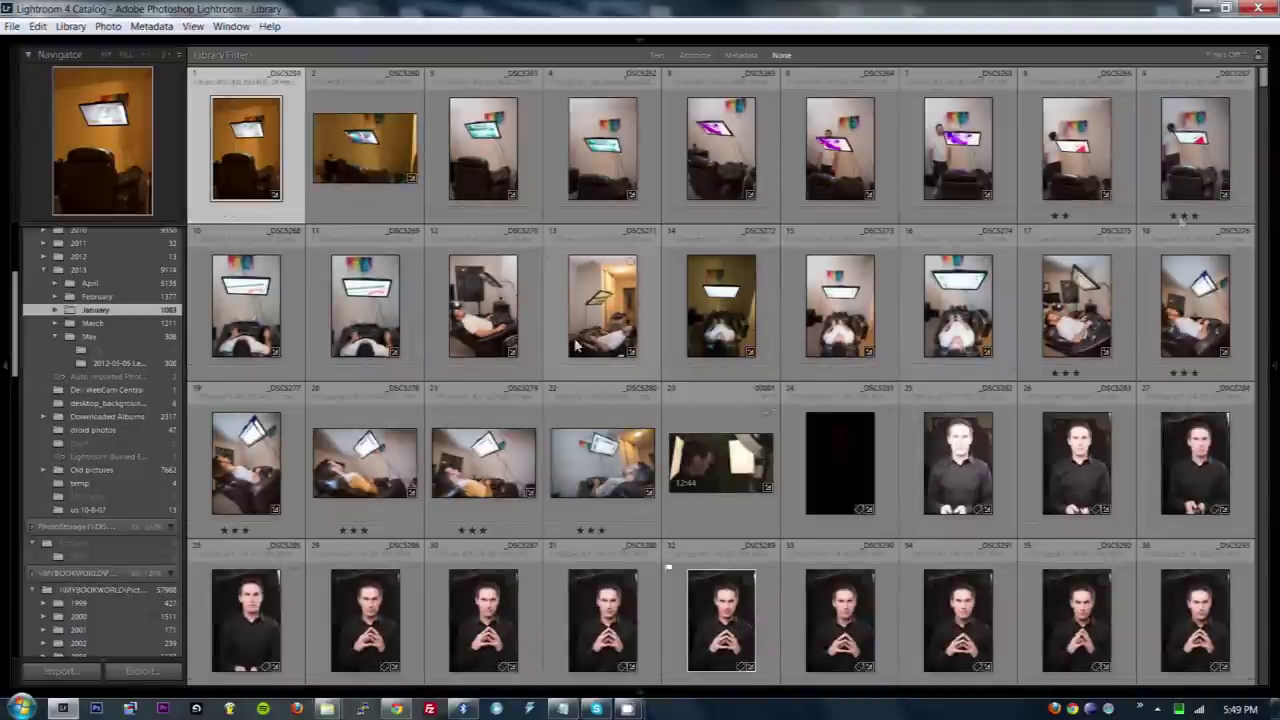
drag(1266, 86, 1266, 118)
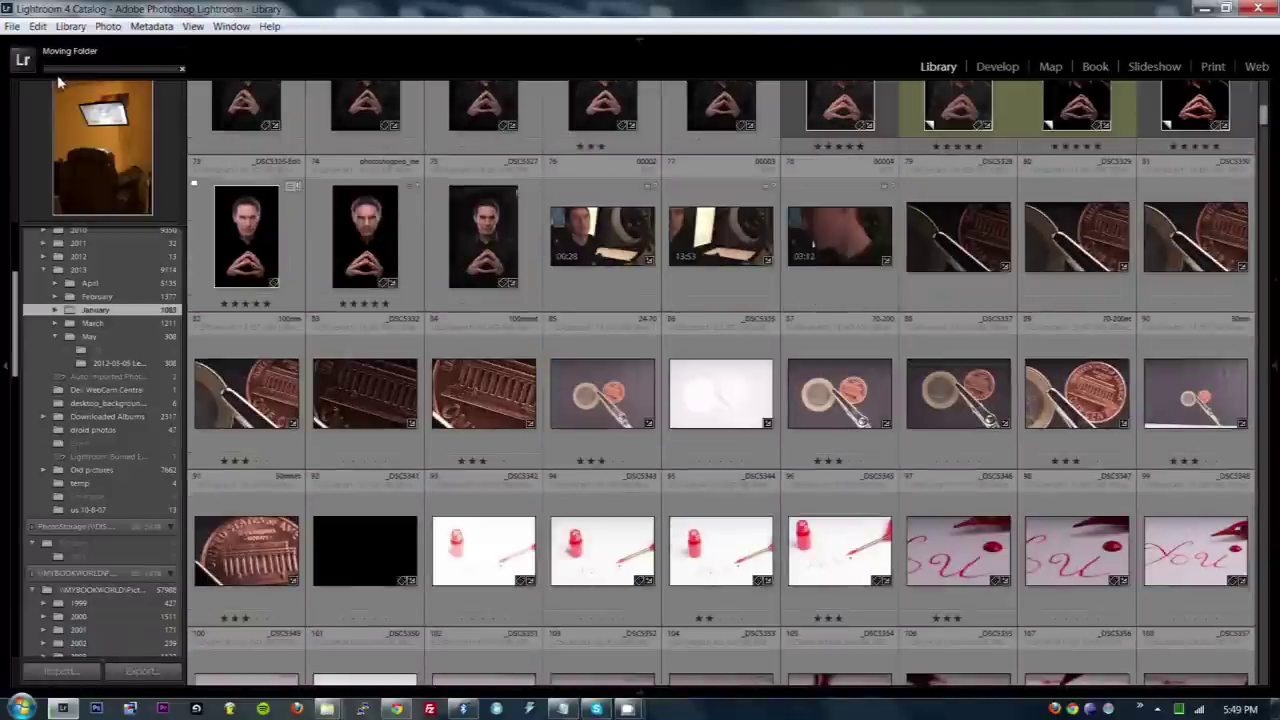
drag(17, 323, 15, 315)
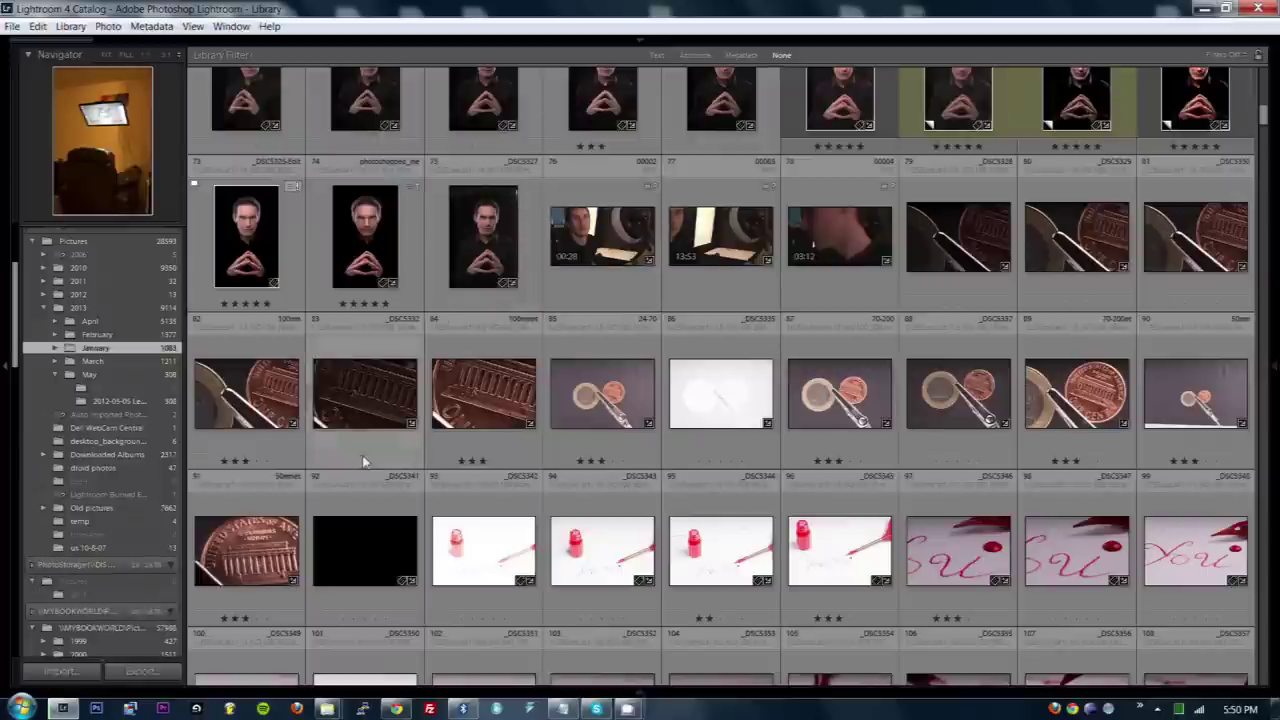
mouse_move(330, 710)
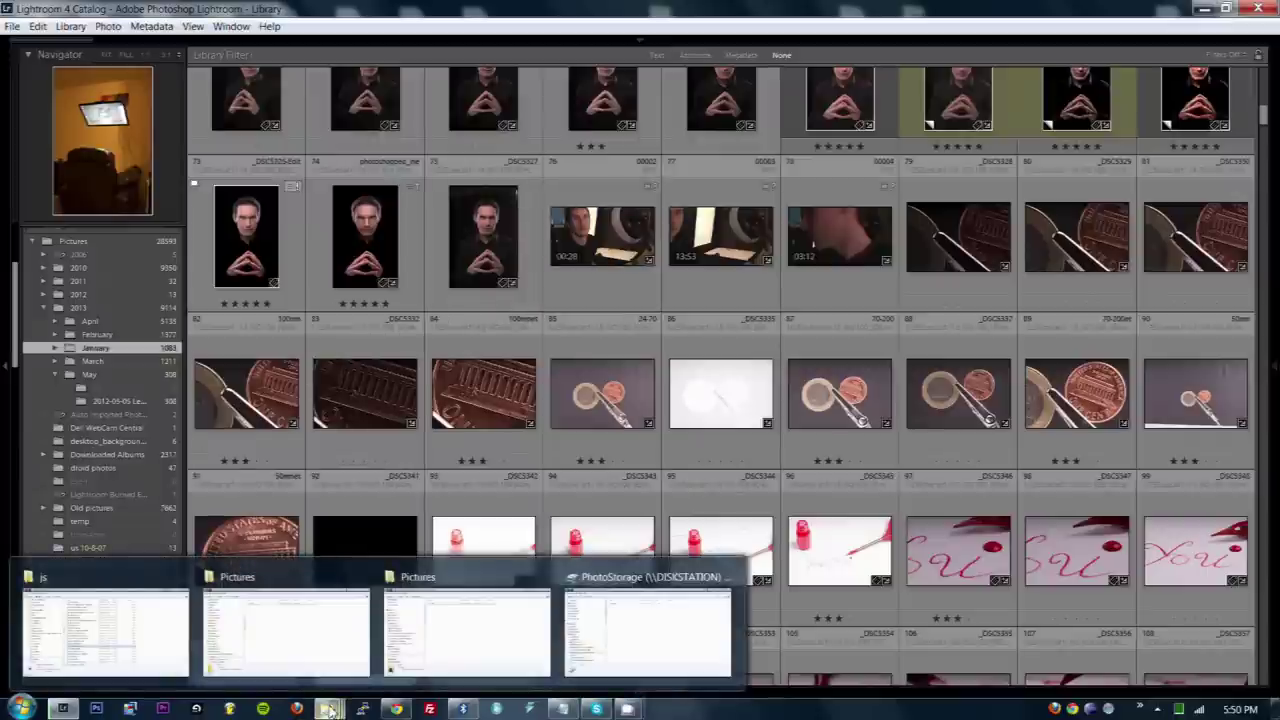
- Switch back to the Chrome window showing the DSM Shared Folder list
click(396, 709)
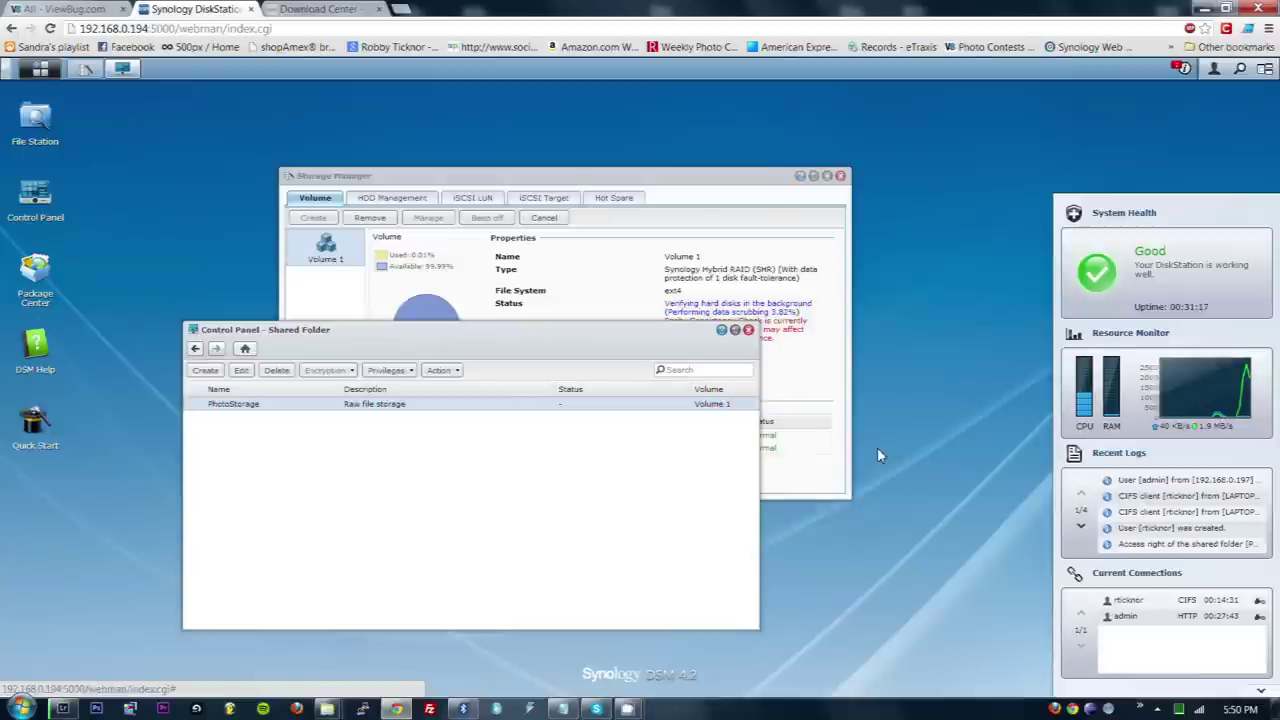